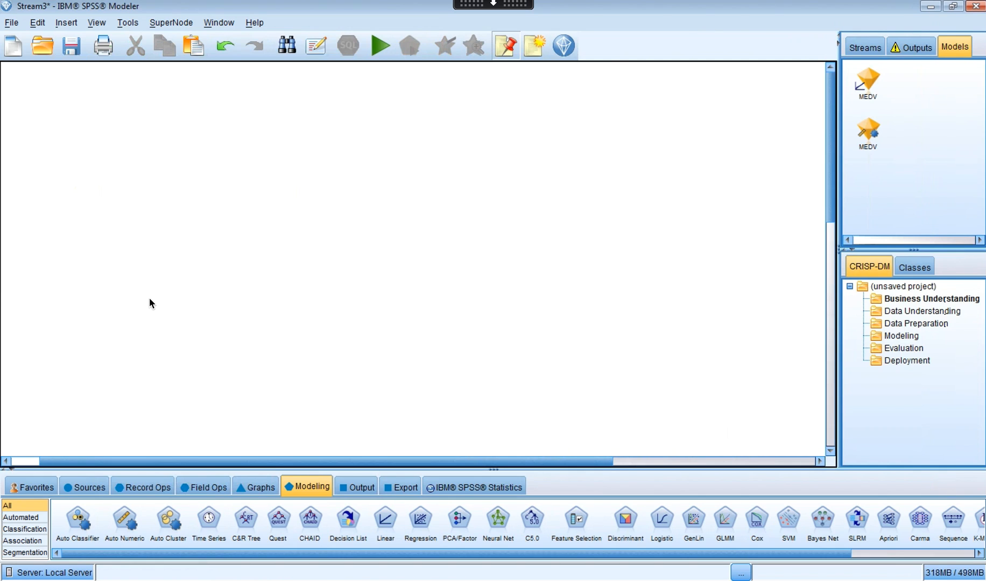
# Add an Excel source node to the stream canvas and set its import file to BostonHousing.xls from the Datasets folder
pyautogui.click(88, 488)
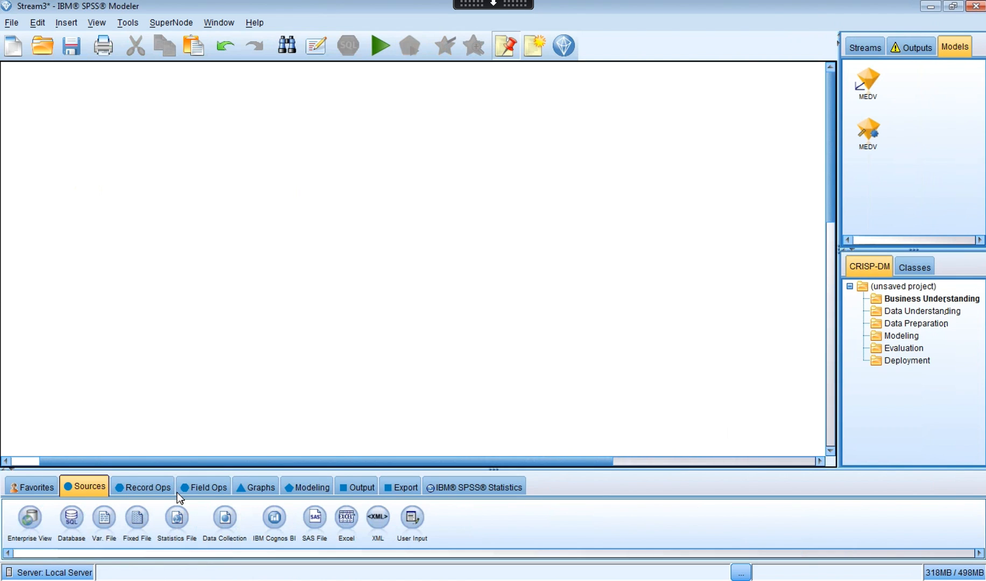
pyautogui.doubleClick(349, 521)
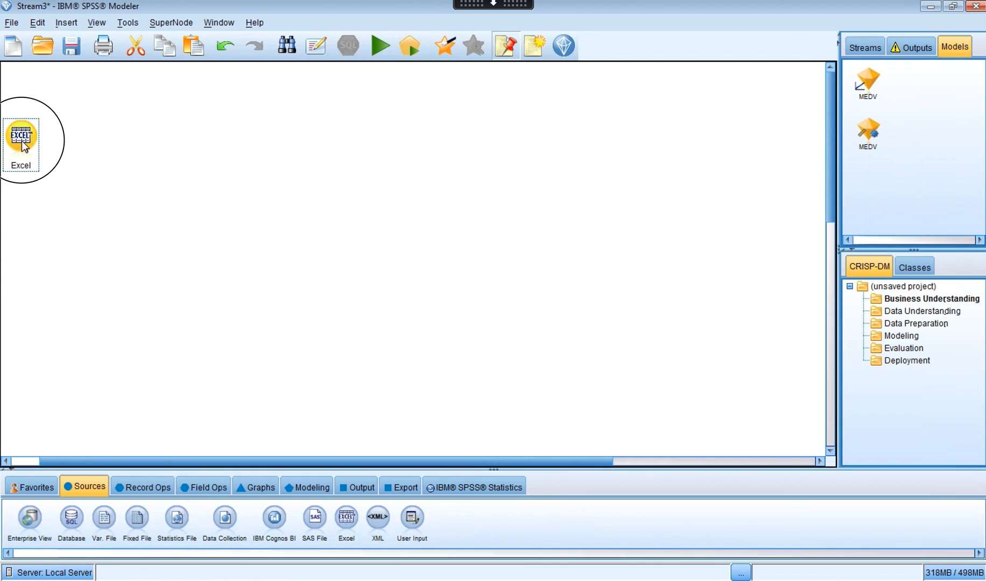
pyautogui.moveTo(23, 144); pyautogui.dragTo(74, 173)
pyautogui.doubleClick(74, 173)
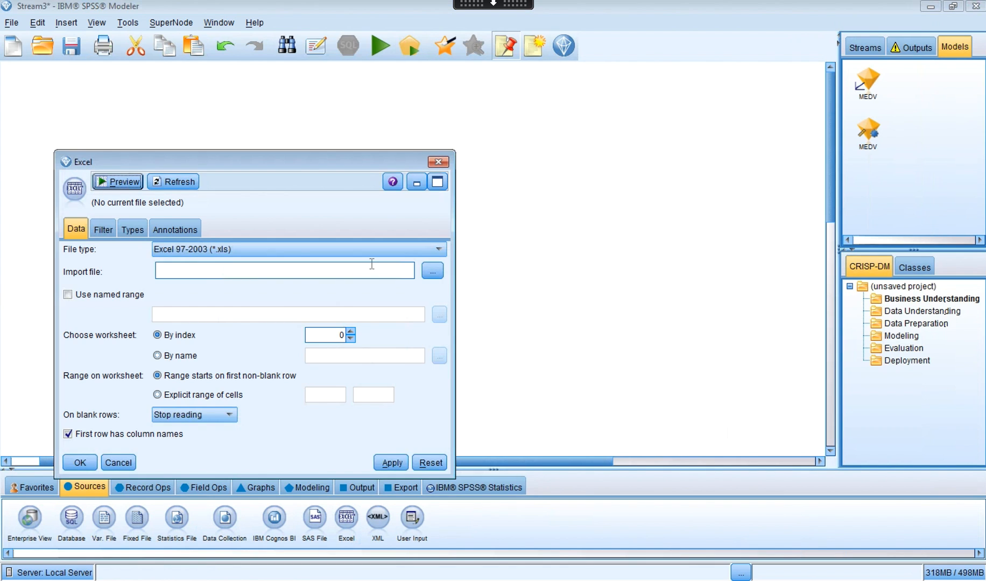
pyautogui.click(430, 273)
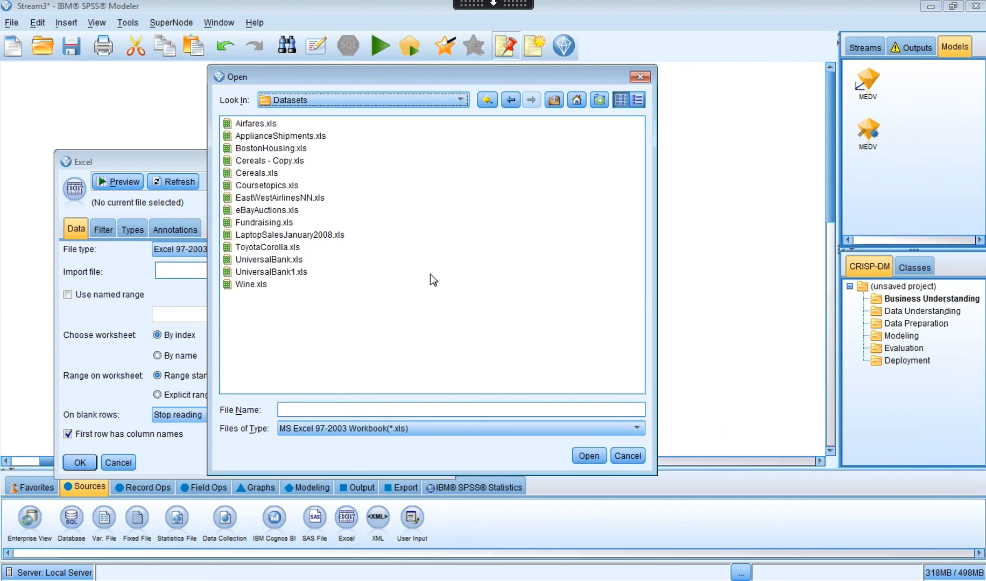
pyautogui.click(257, 149)
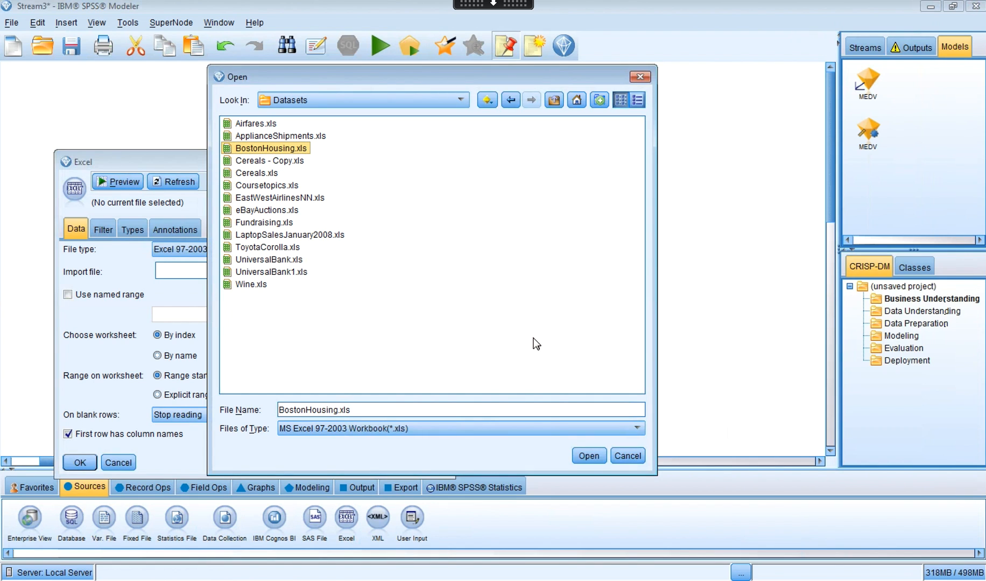
pyautogui.click(581, 457)
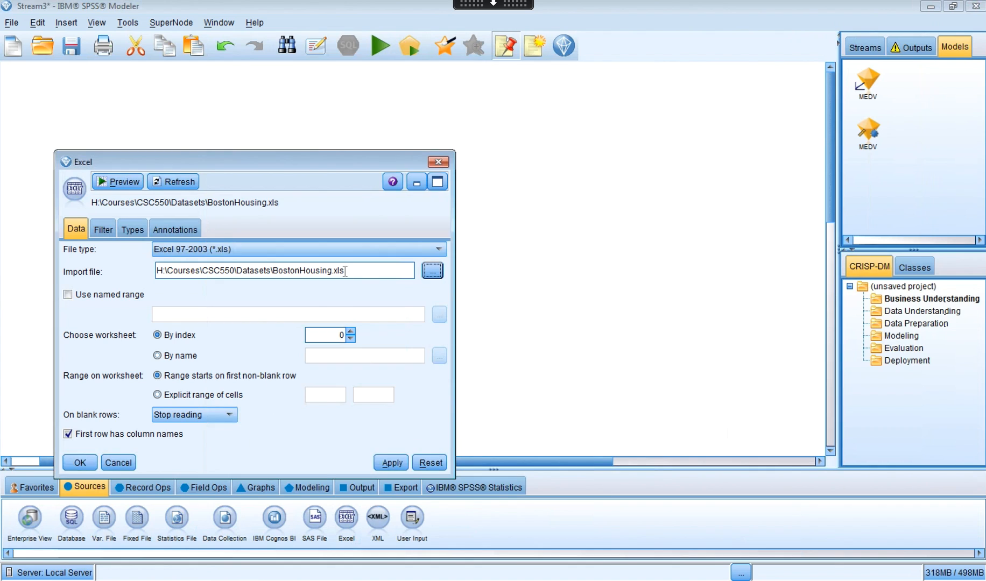
# Preview all columns of the BostonHousing.xls data and accept the source node's settings
pyautogui.click(122, 182)
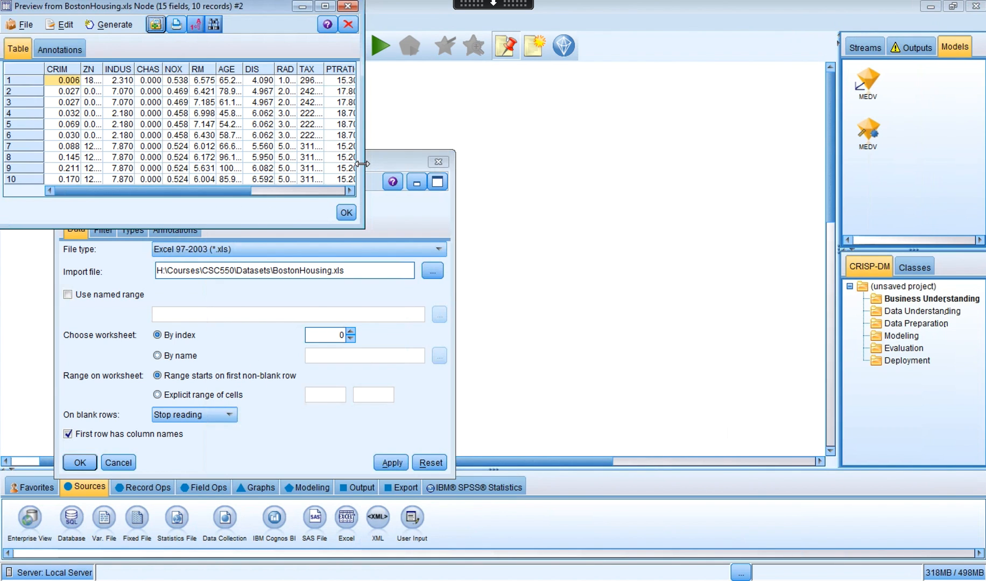
pyautogui.moveTo(363, 163); pyautogui.dragTo(597, 214)
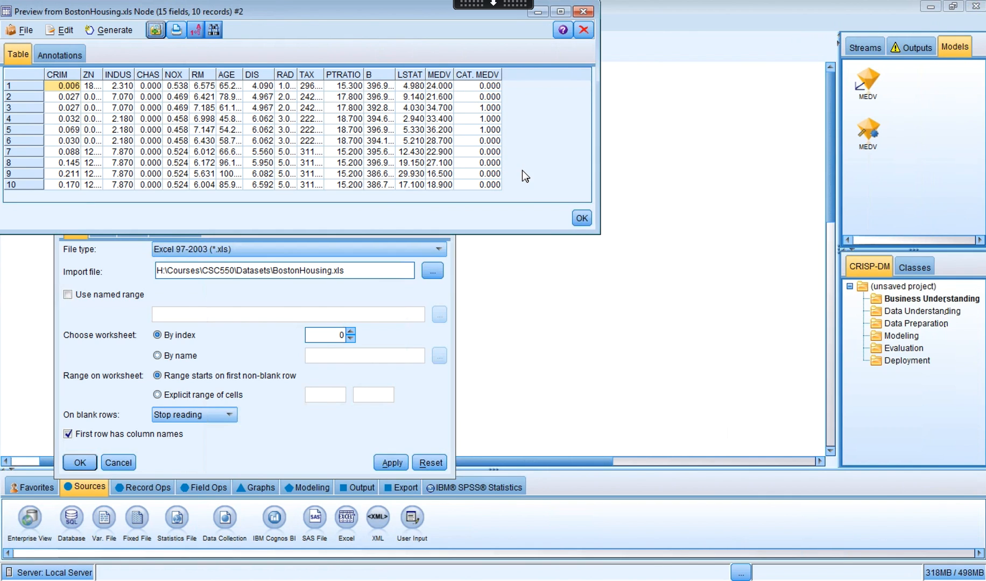
pyautogui.click(581, 218)
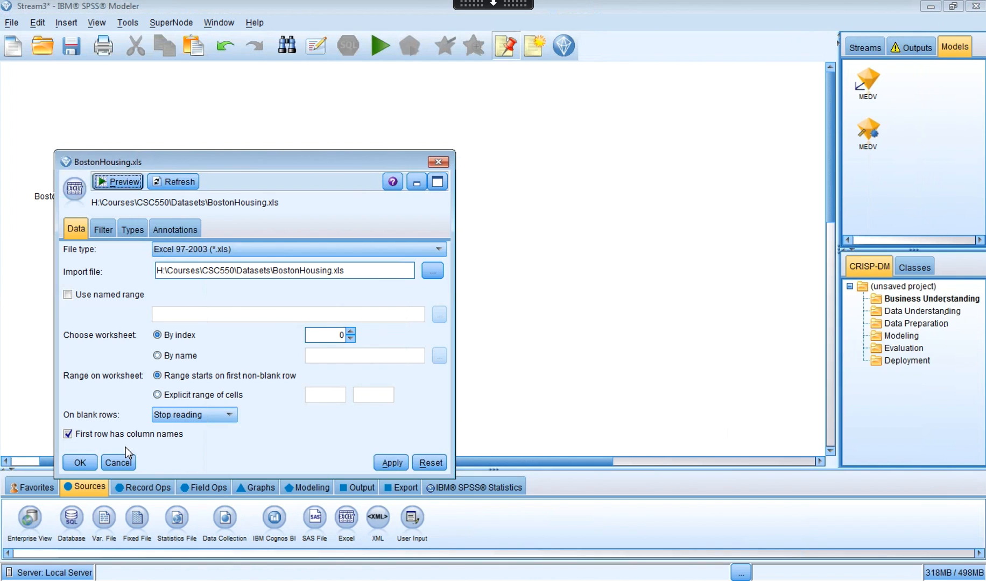
pyautogui.click(81, 463)
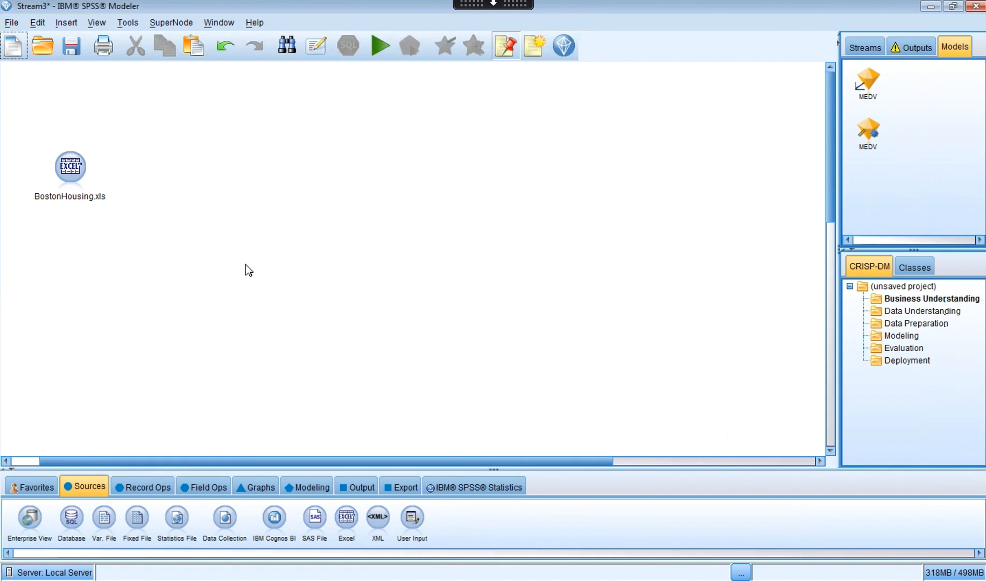
# Add a Type node connected to the BostonHousing.xls source and read in its field values
pyautogui.click(72, 171)
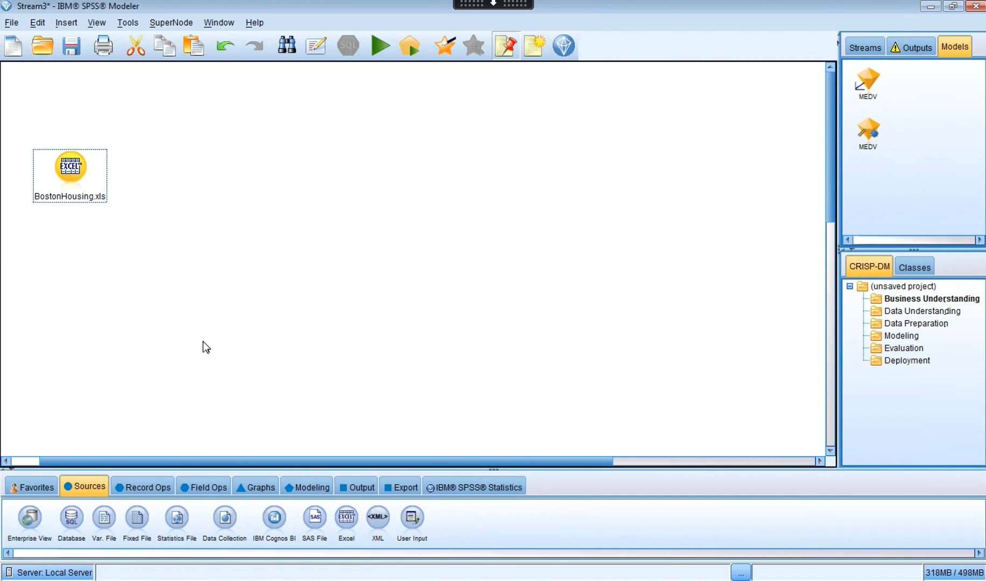
pyautogui.click(205, 482)
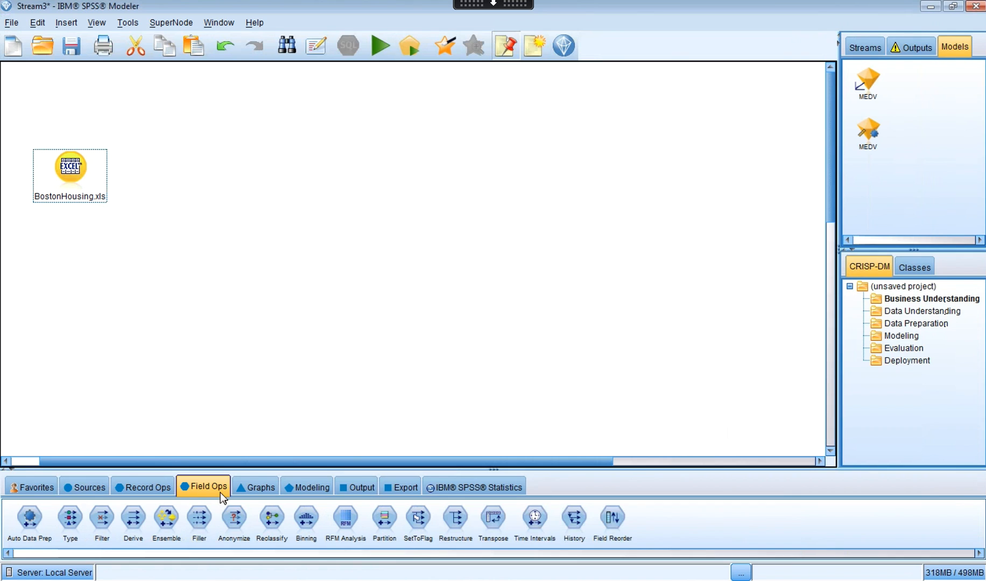
pyautogui.doubleClick(71, 518)
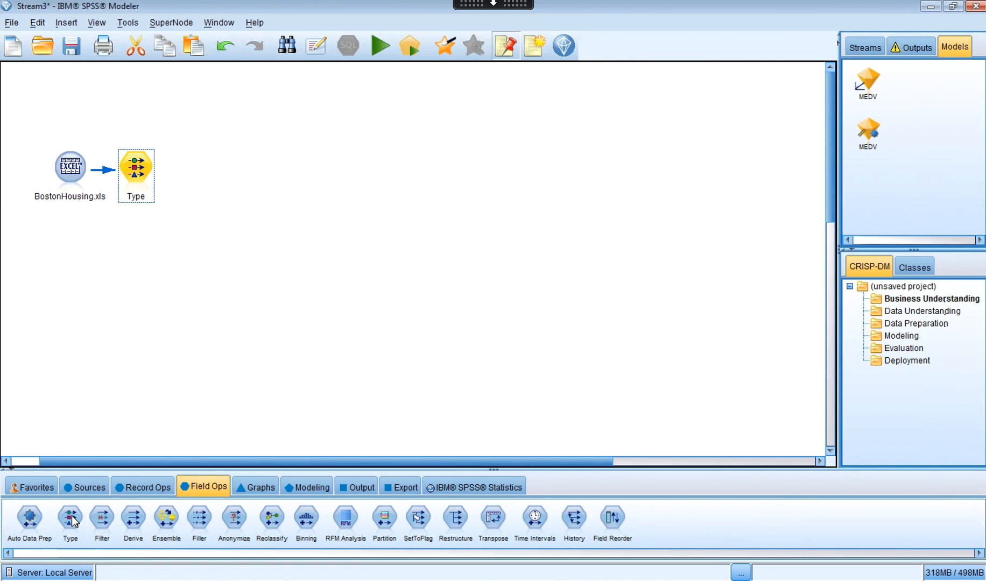
pyautogui.doubleClick(143, 168)
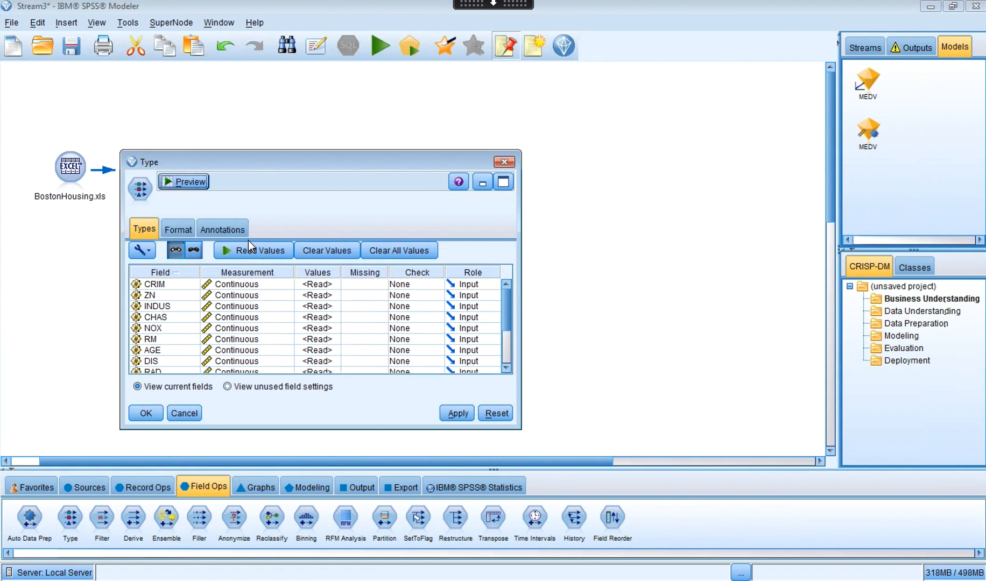
pyautogui.click(252, 249)
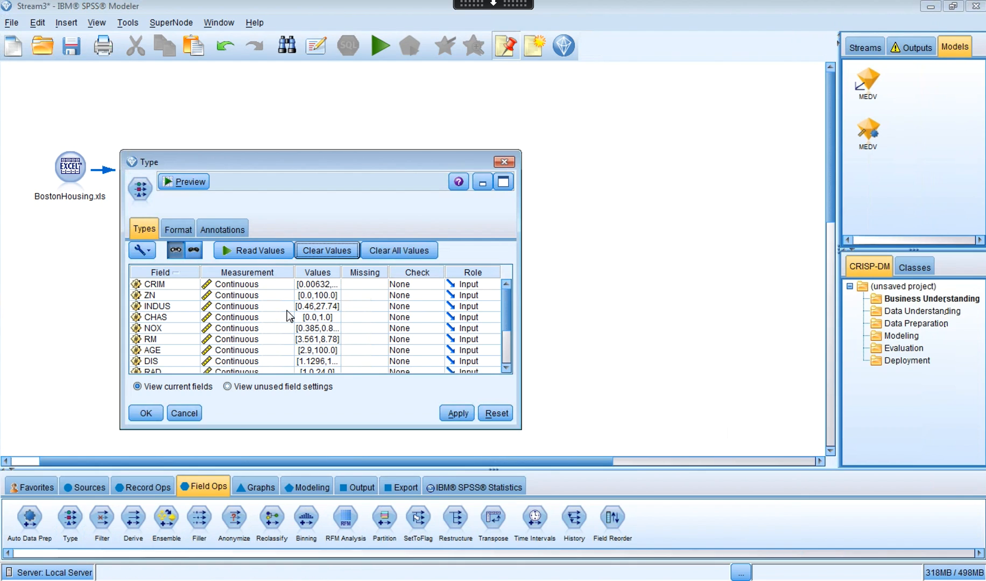
# Set the measurement level of the CHAS and CAT. MEDV fields to Categorical
pyautogui.click(230, 320)
pyautogui.click(234, 357)
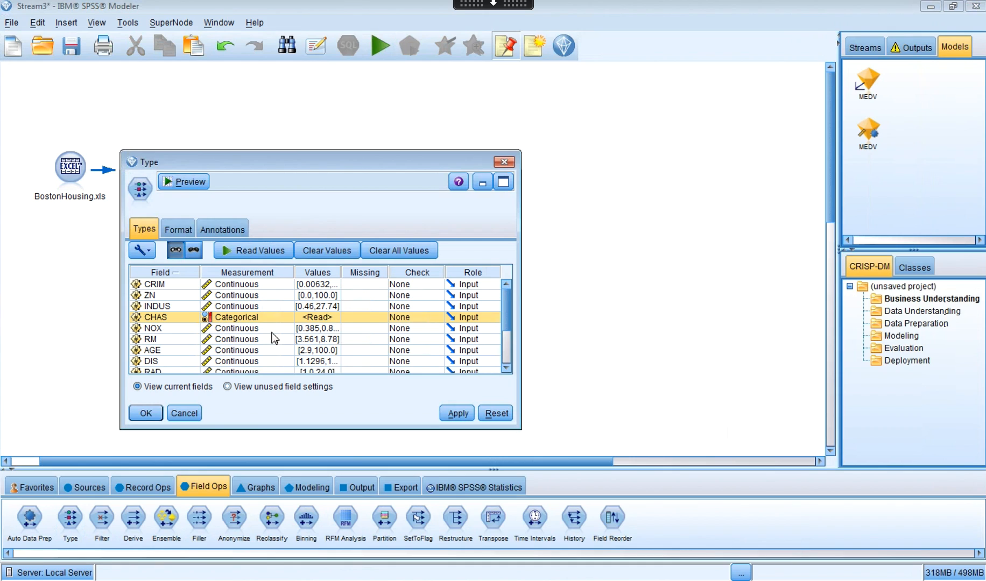
pyautogui.scroll(-3, 261, 340)
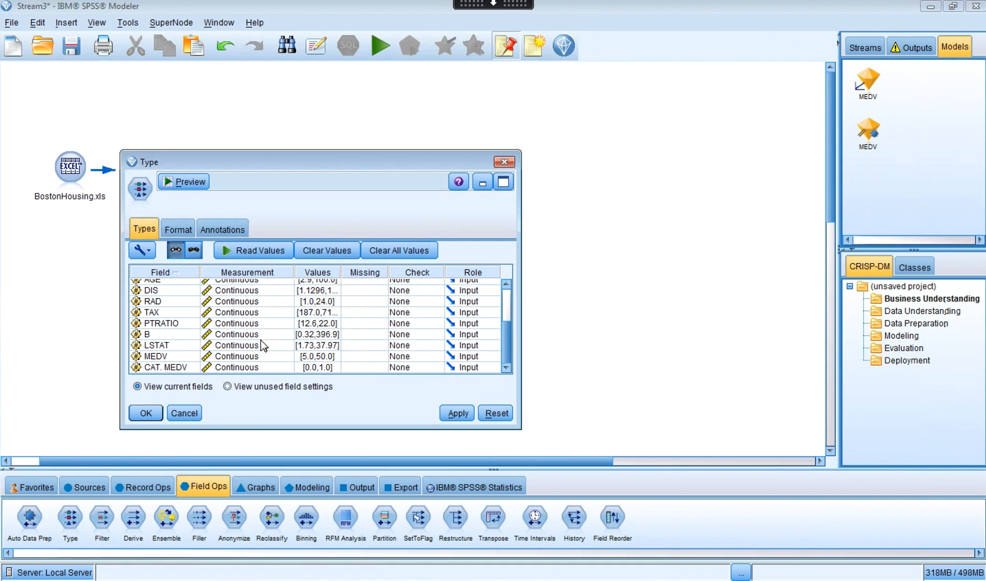
pyautogui.click(228, 370)
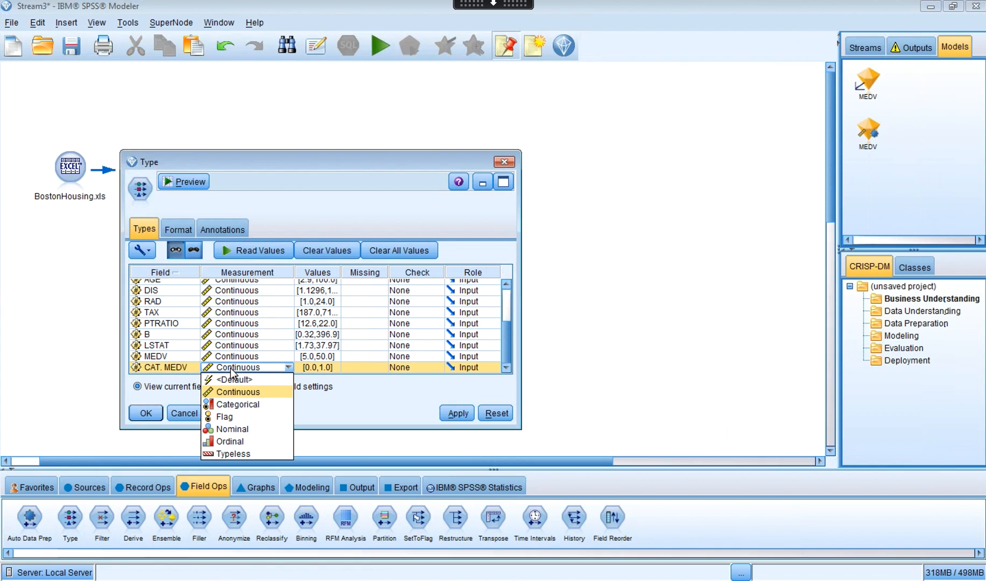
pyautogui.click(236, 405)
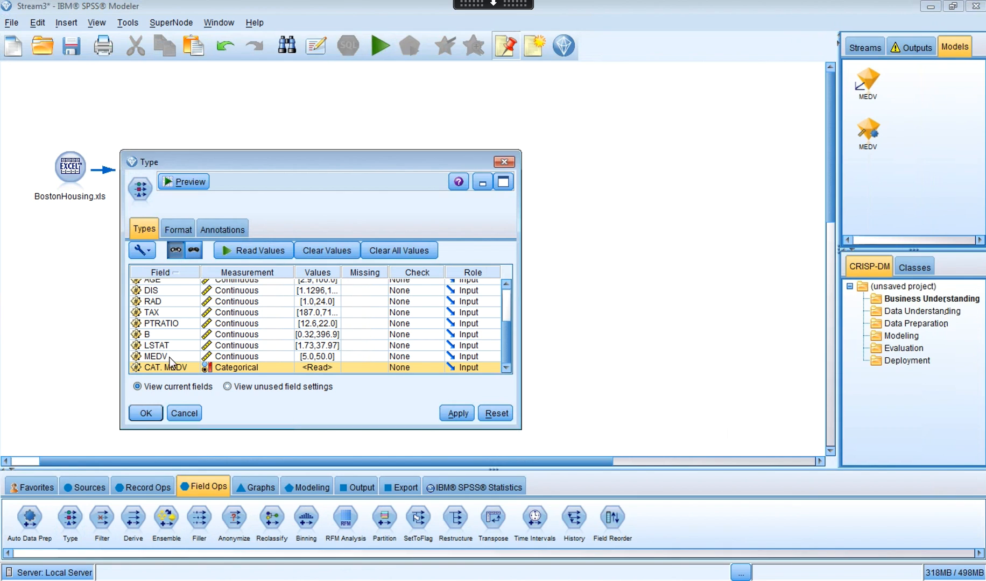
# Set the role of MEDV to Target and of CAT. MEDV to None, and apply the Type node's settings
pyautogui.click(469, 357)
pyautogui.click(470, 380)
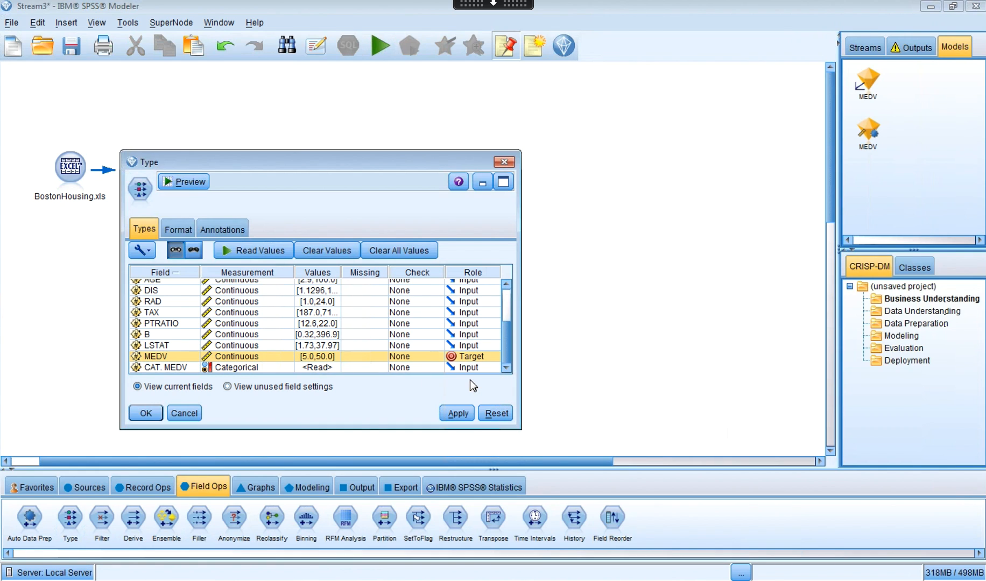
pyautogui.click(469, 367)
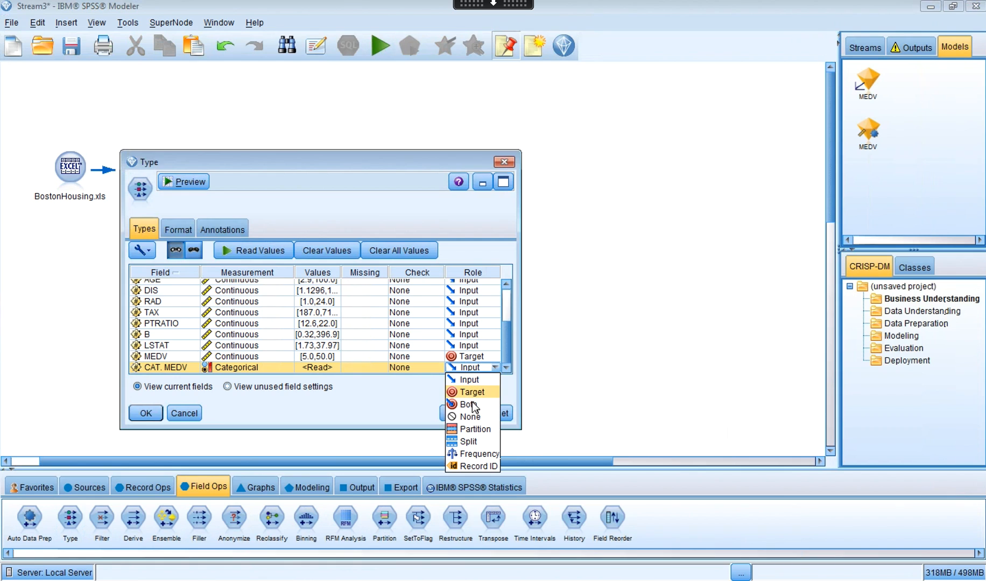
pyautogui.click(471, 417)
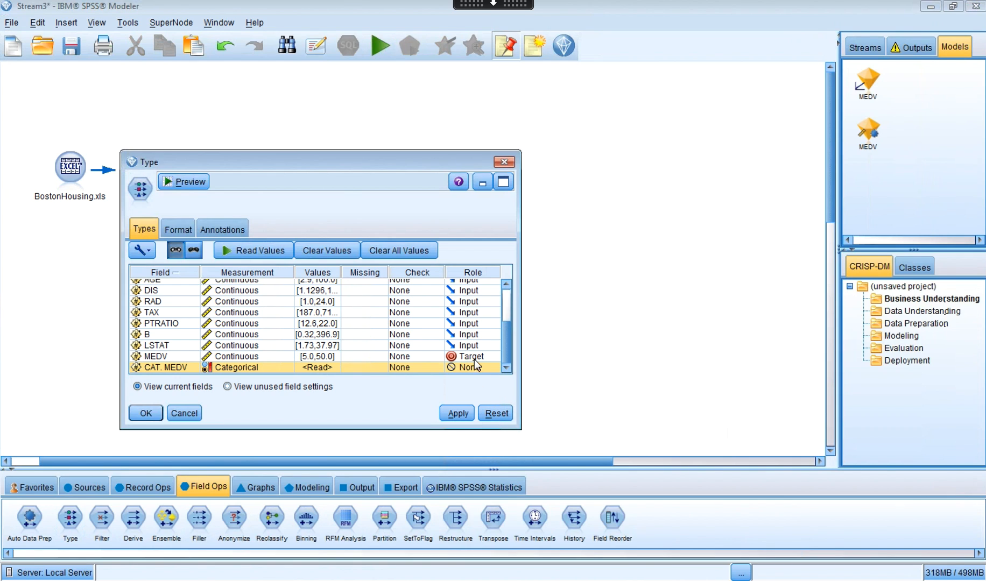
pyautogui.scroll(2, 460, 318)
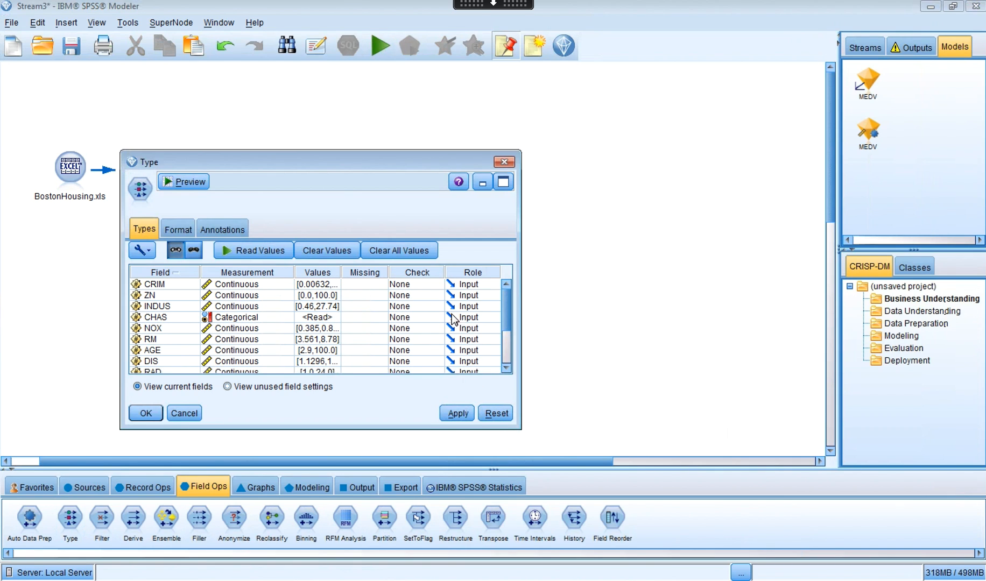
pyautogui.scroll(-3, 427, 324)
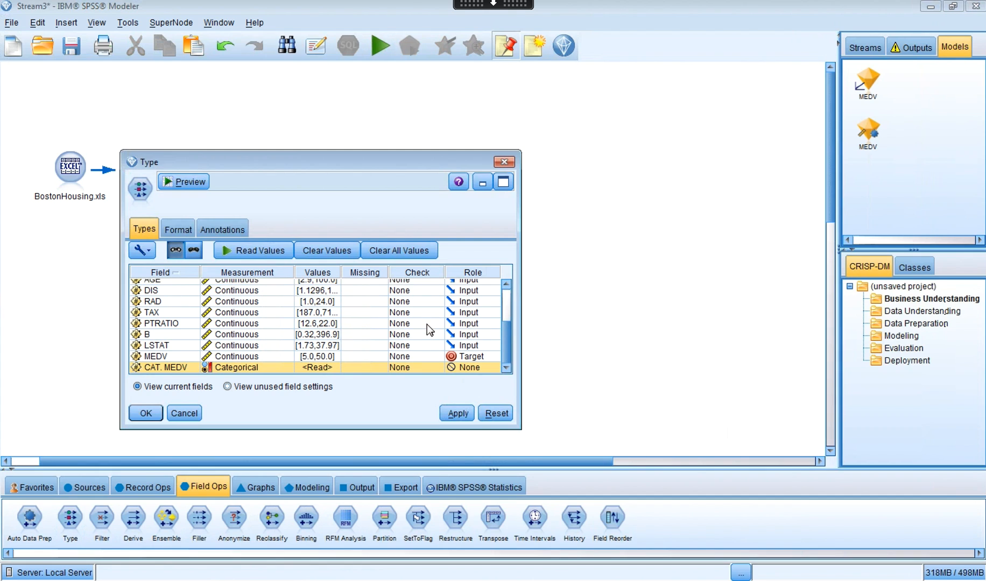
pyautogui.click(444, 413)
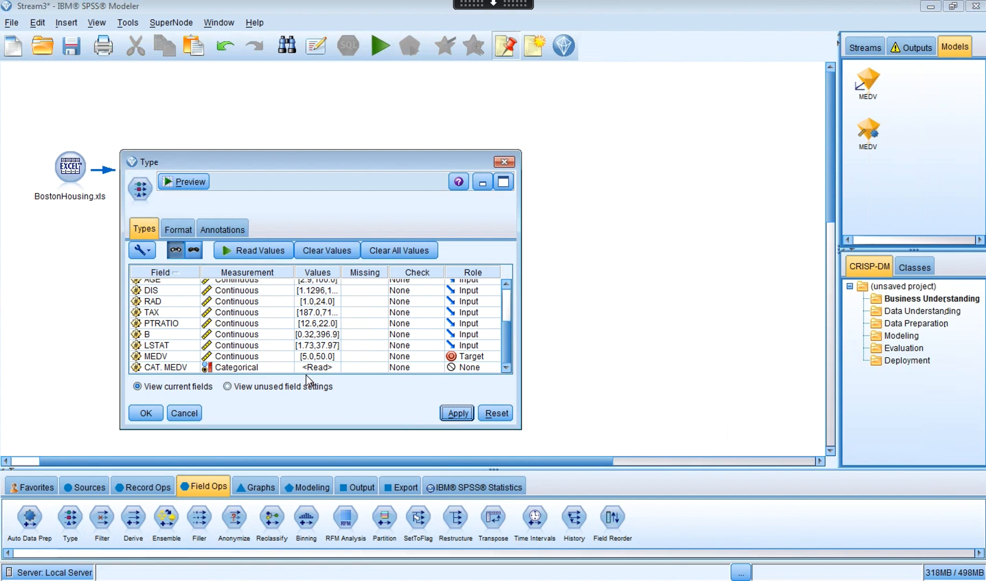
pyautogui.click(146, 412)
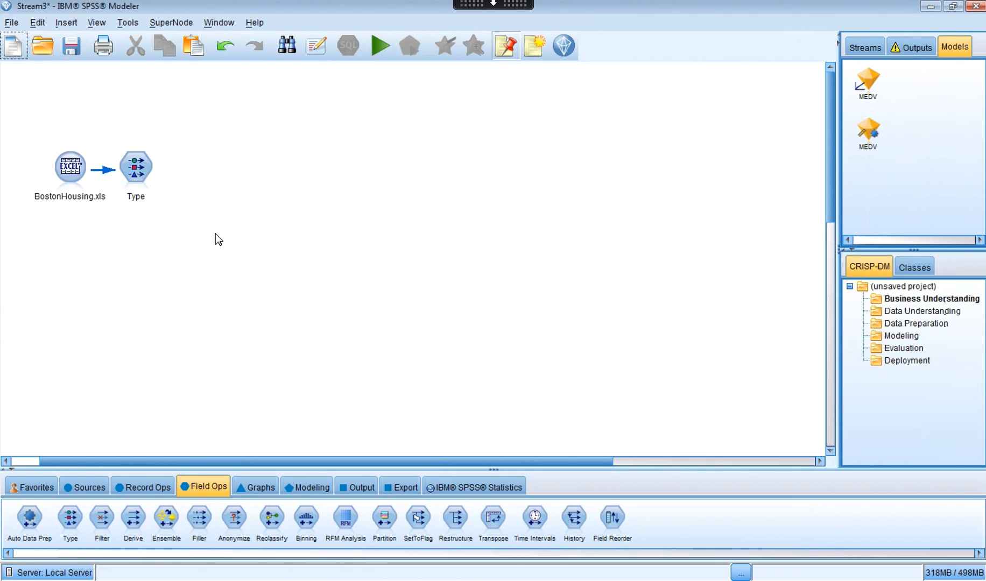
# Add a Partition node connected after the Type node and open its settings
pyautogui.click(143, 175)
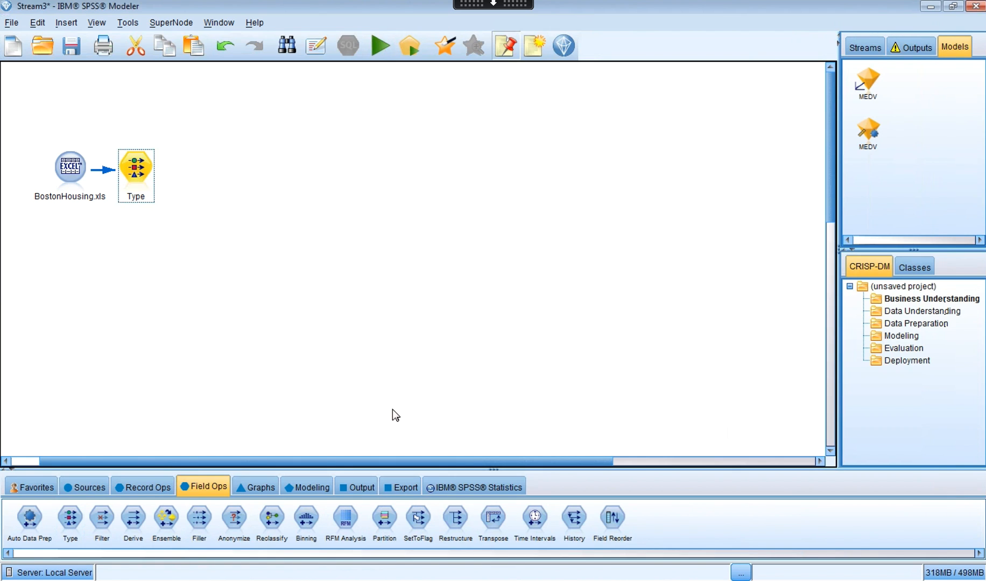
pyautogui.doubleClick(384, 517)
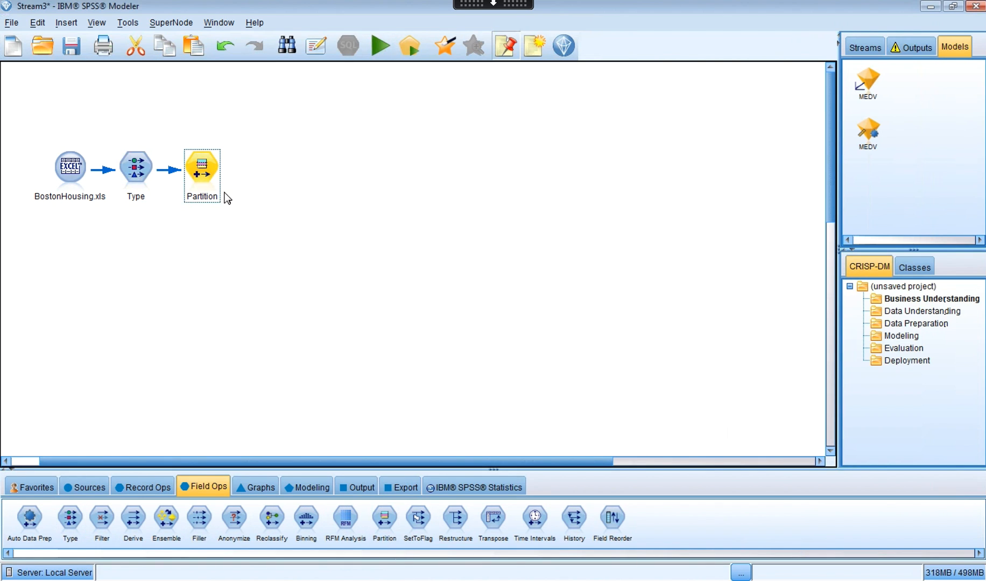
pyautogui.doubleClick(210, 173)
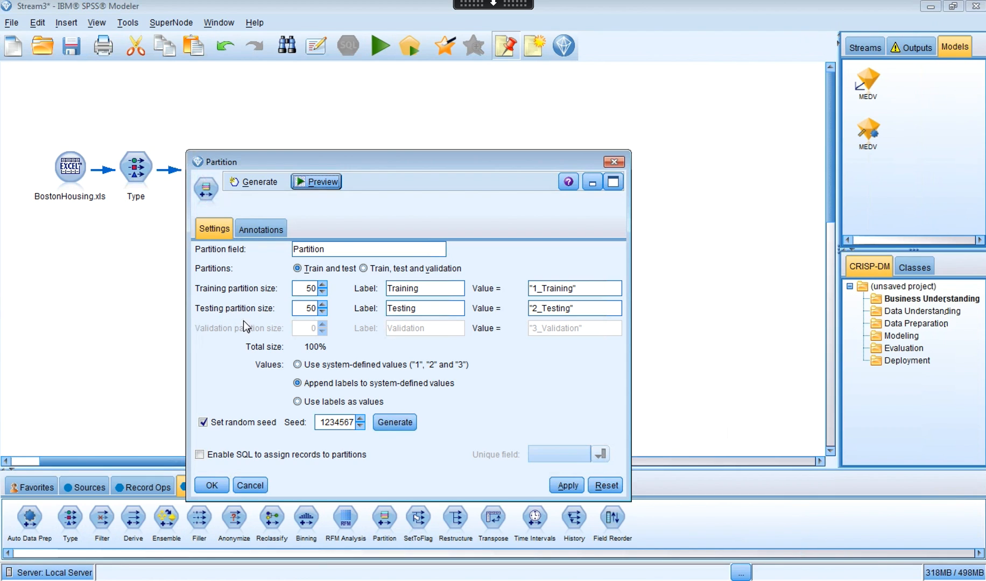
# Set the training partition size to 60 and the testing partition size to 40, and apply the settings
pyautogui.click(312, 288)
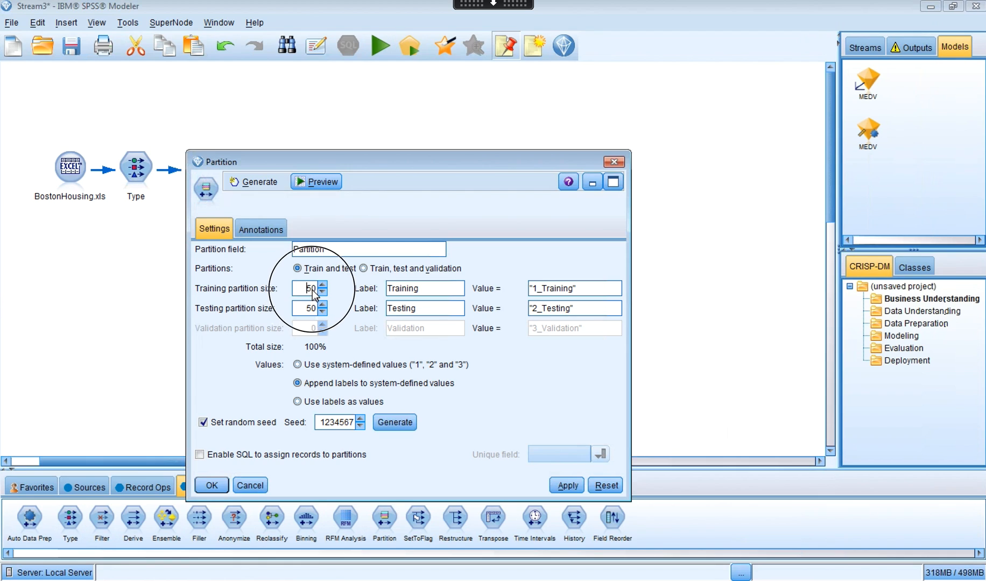
pyautogui.hotkey('shift', 'Right')
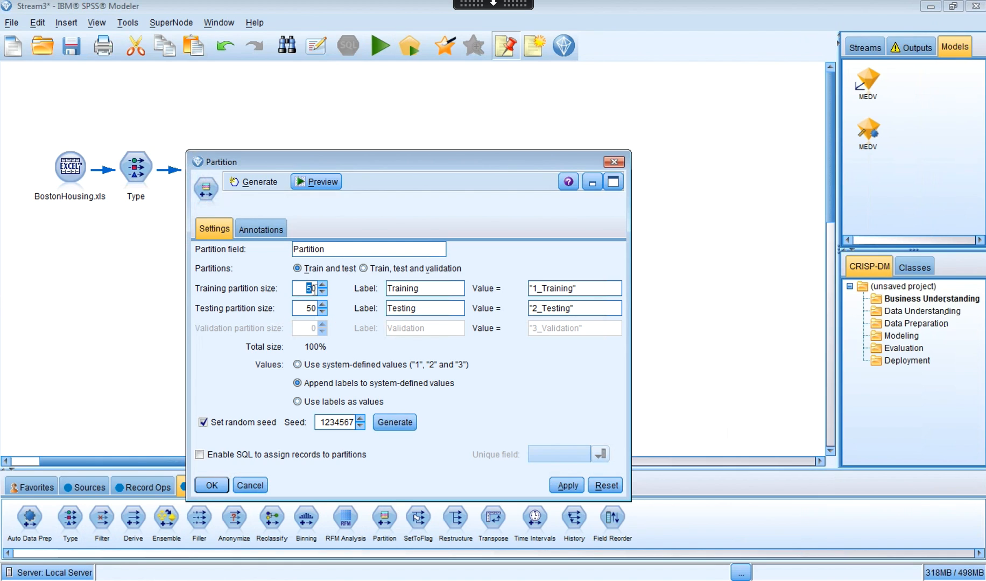
pyautogui.write('6')
pyautogui.doubleClick(308, 309)
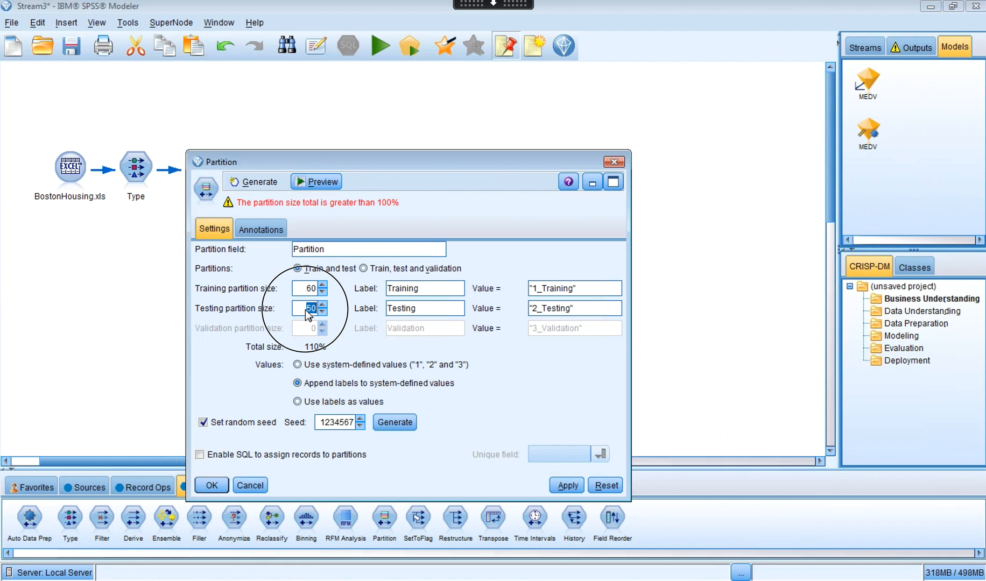
pyautogui.click(306, 308)
pyautogui.write('40')
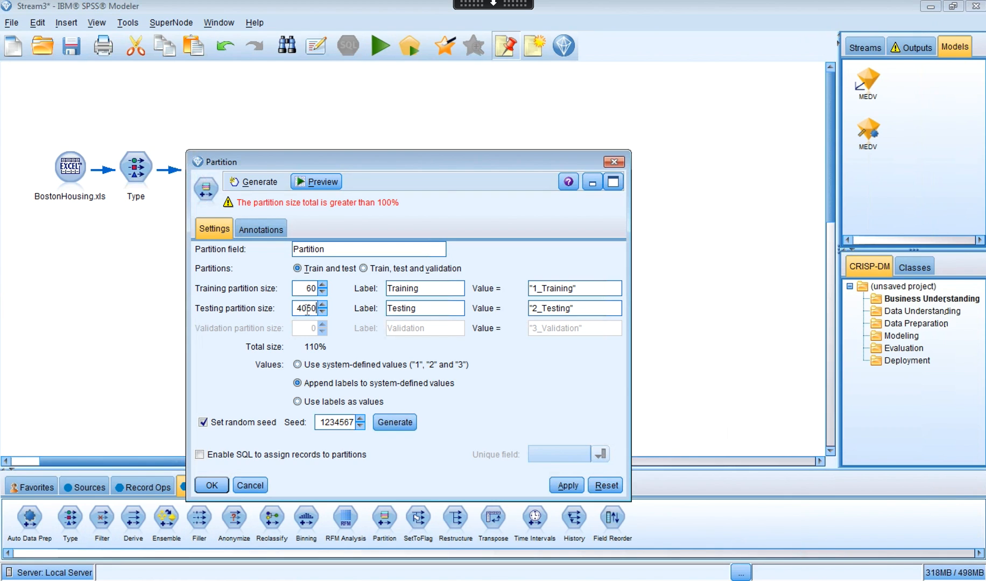
pyautogui.press('Delete')
pyautogui.press('Delete')
pyautogui.click(566, 485)
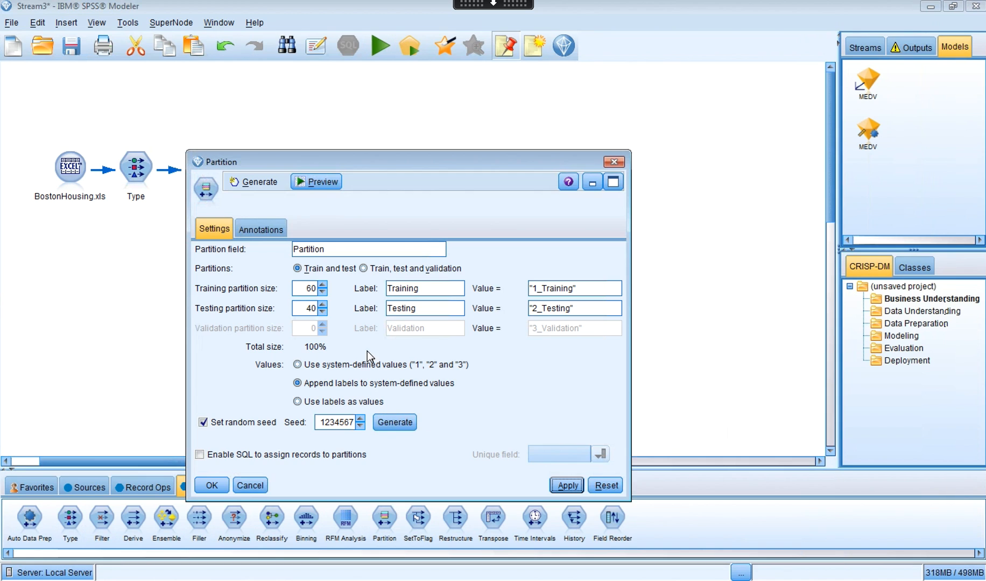
# Preview the Partition node's output, widen the preview to check the Partition column, and close the preview and the node's settings
pyautogui.click(325, 181)
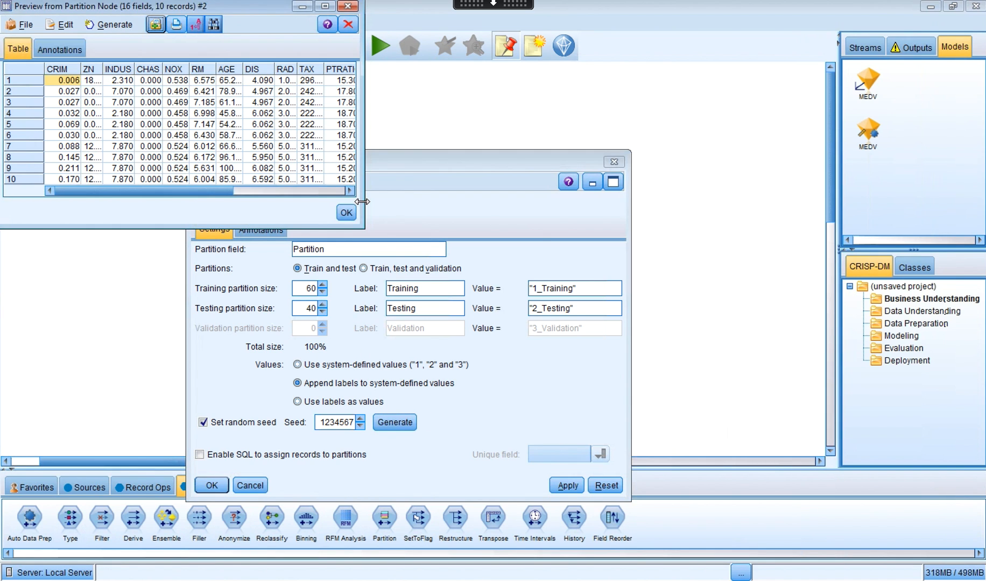
pyautogui.moveTo(362, 201); pyautogui.dragTo(598, 224)
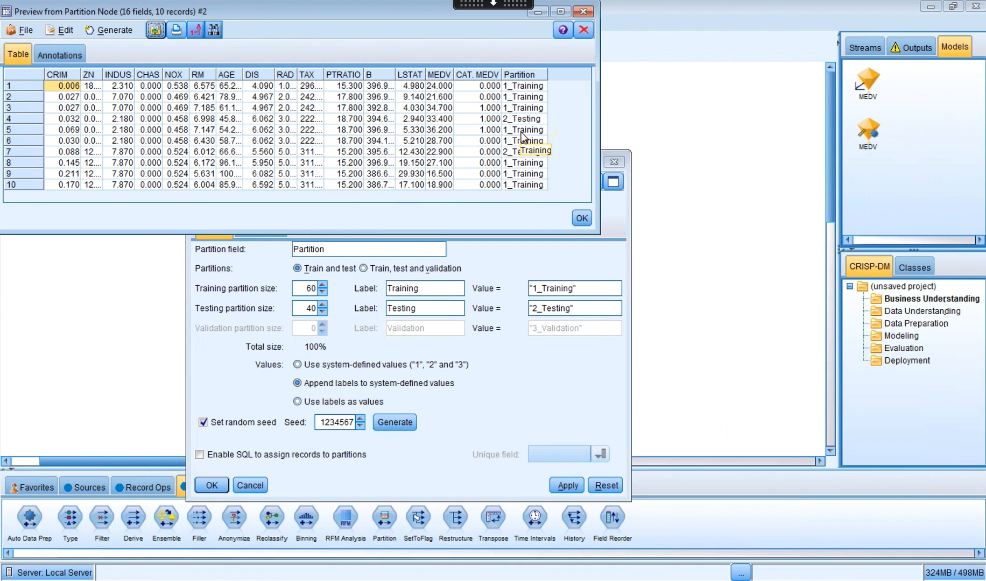
pyautogui.click(581, 218)
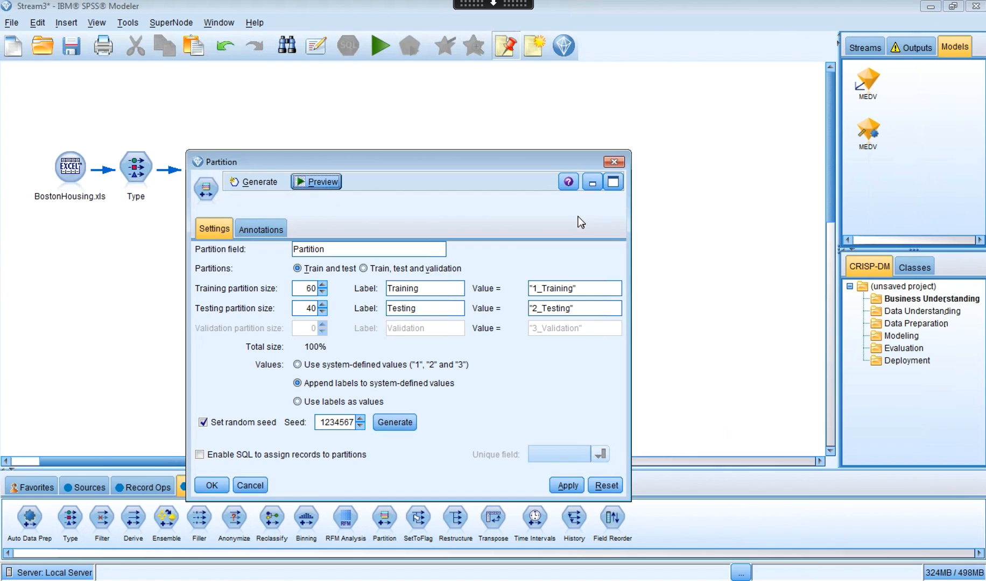
pyautogui.click(215, 484)
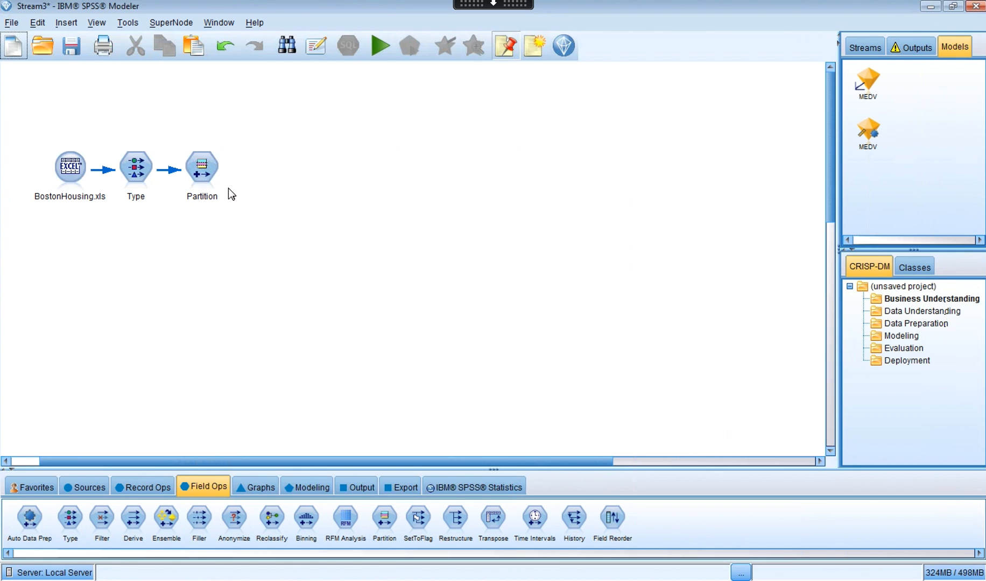
# Add a Linear modeling node connected after the Partition node and open it to check its target and predictors
pyautogui.click(304, 486)
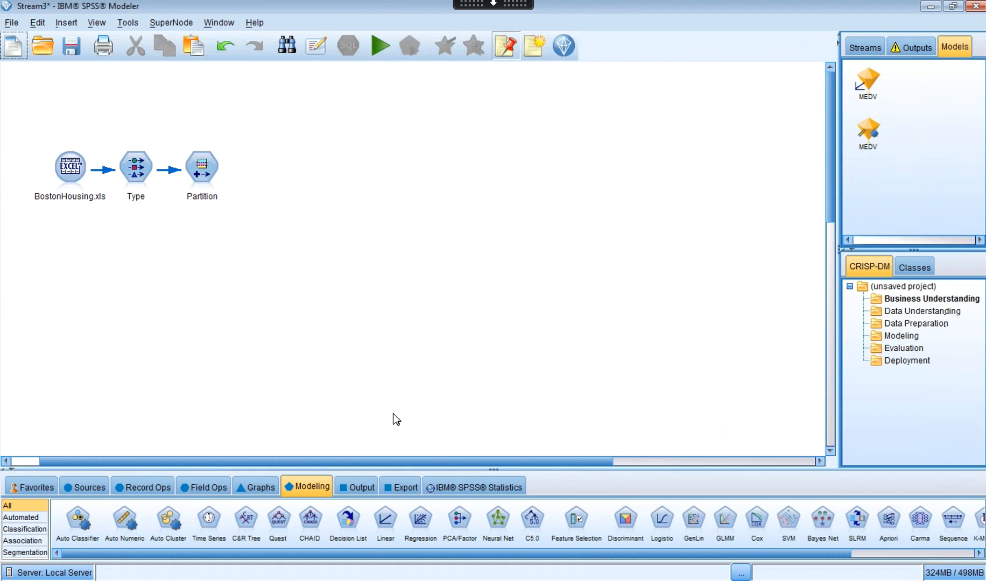
pyautogui.doubleClick(385, 522)
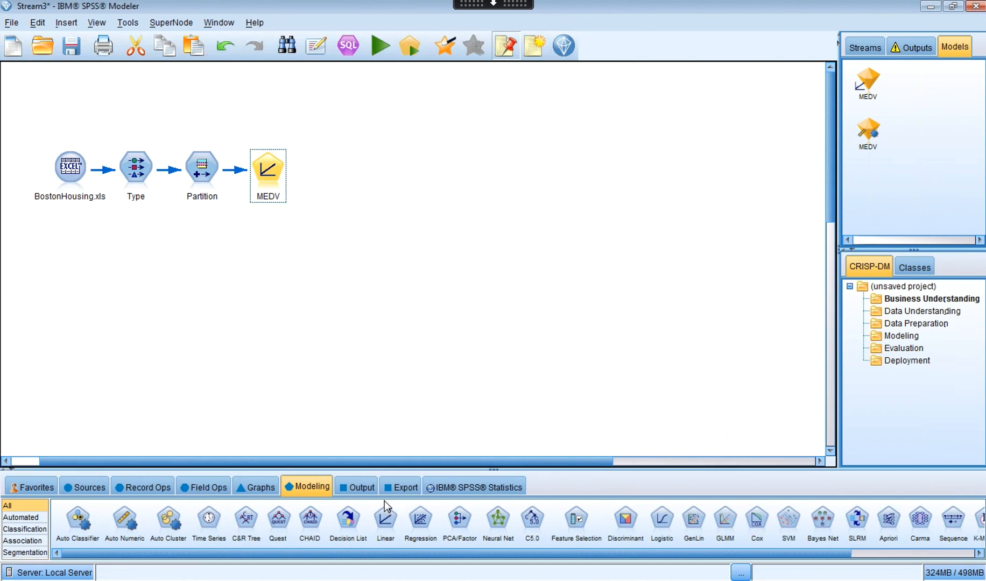
pyautogui.doubleClick(273, 173)
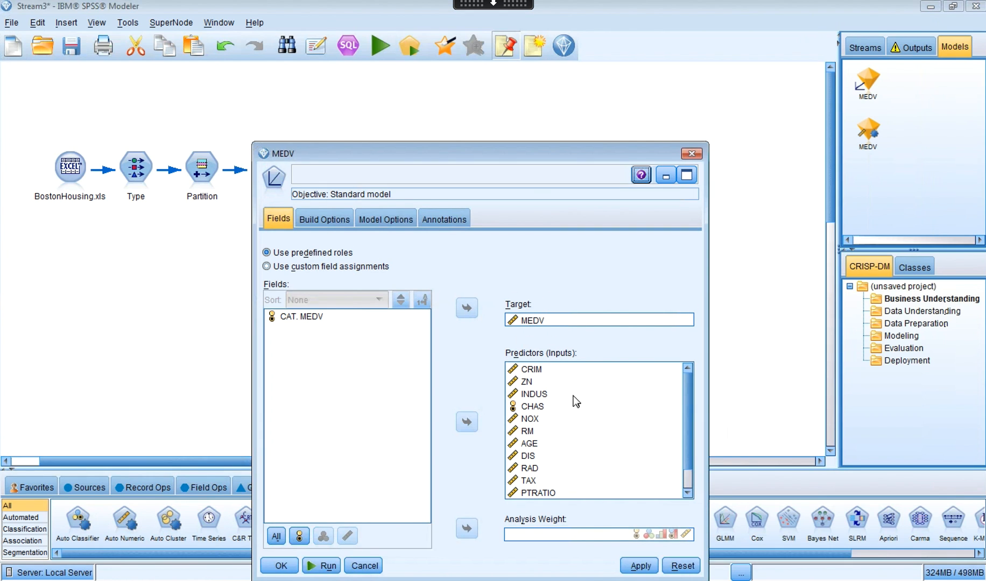
pyautogui.click(578, 448)
# Review the Linear node's objective and basic build options, and set the model selection method to Include all predictors
pyautogui.click(325, 220)
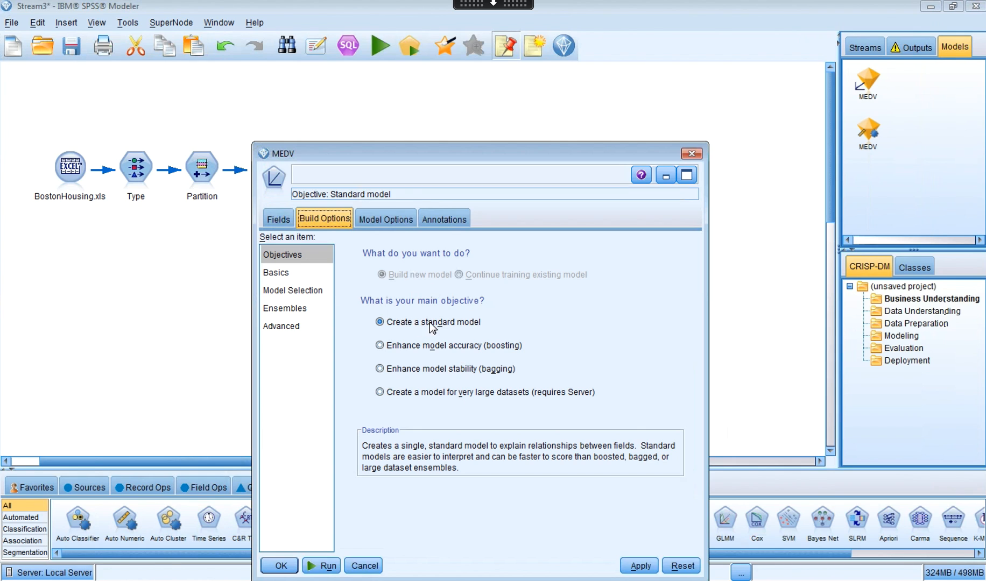
pyautogui.click(283, 272)
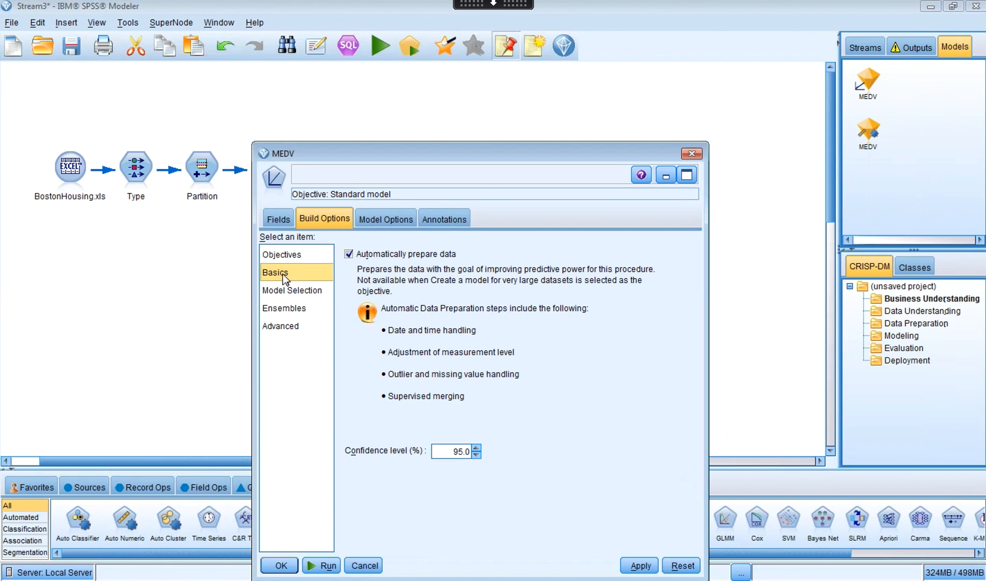
pyautogui.click(297, 291)
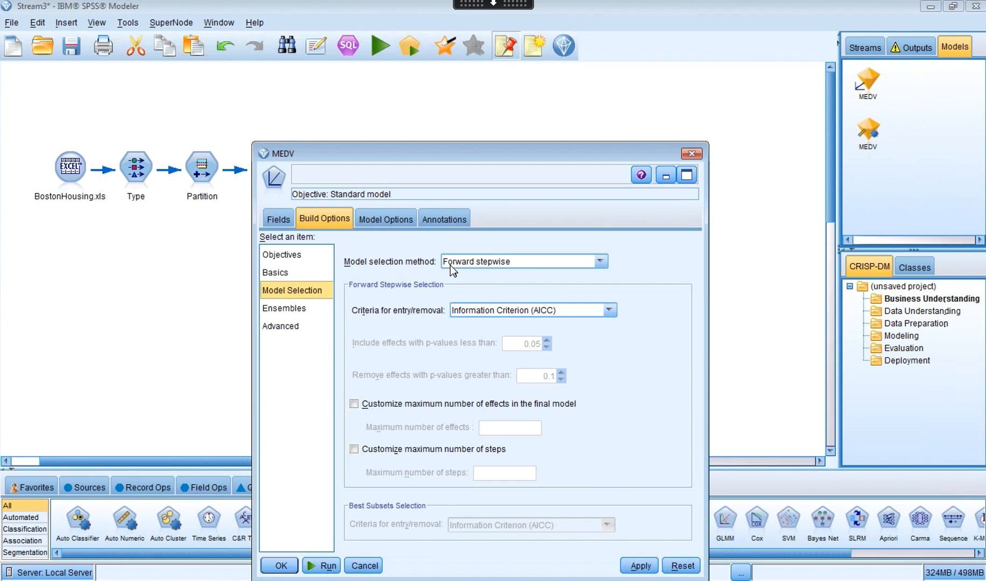
pyautogui.click(490, 263)
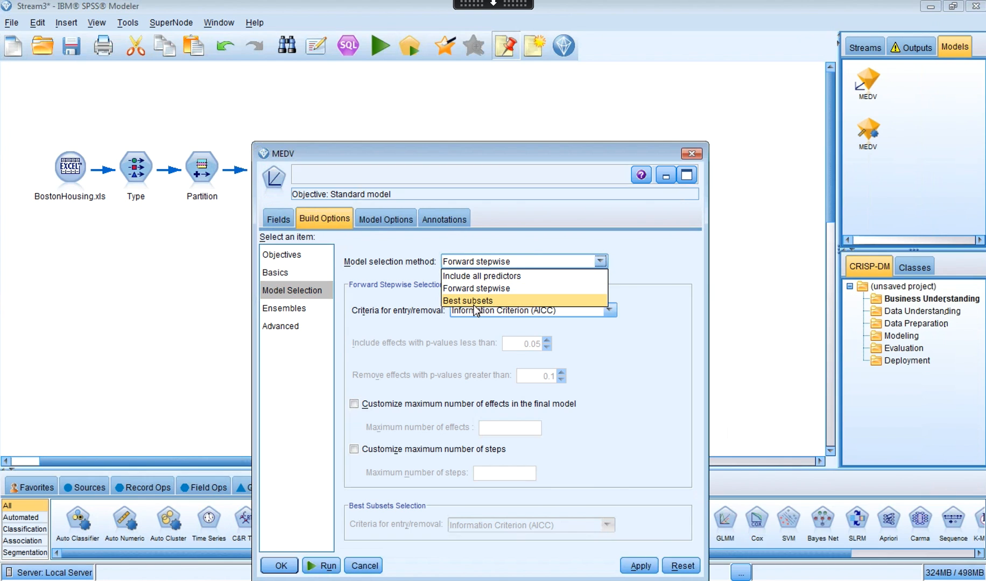
pyautogui.click(466, 277)
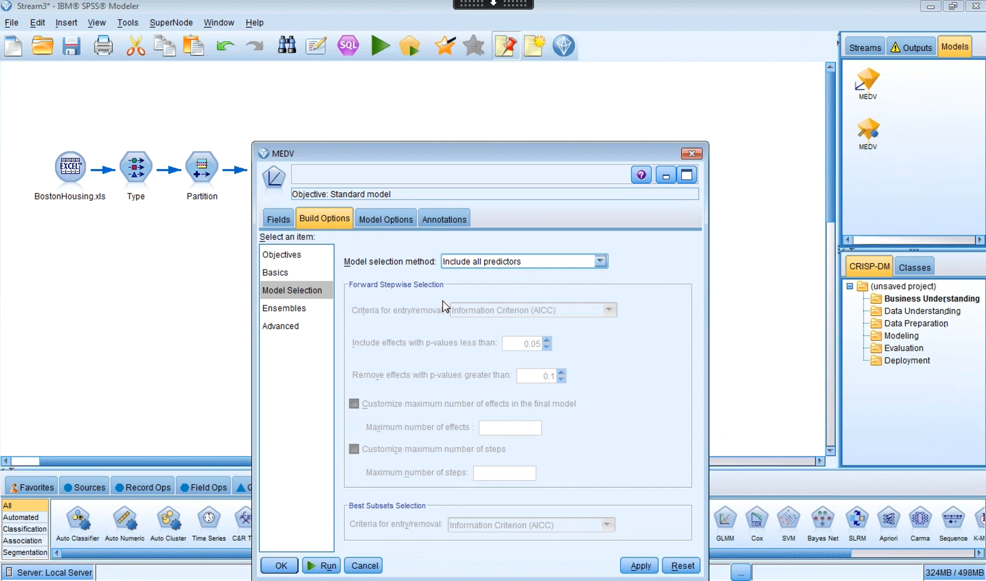
# Check the Linear node's ensemble and advanced build options and run the node to build the model
pyautogui.click(296, 311)
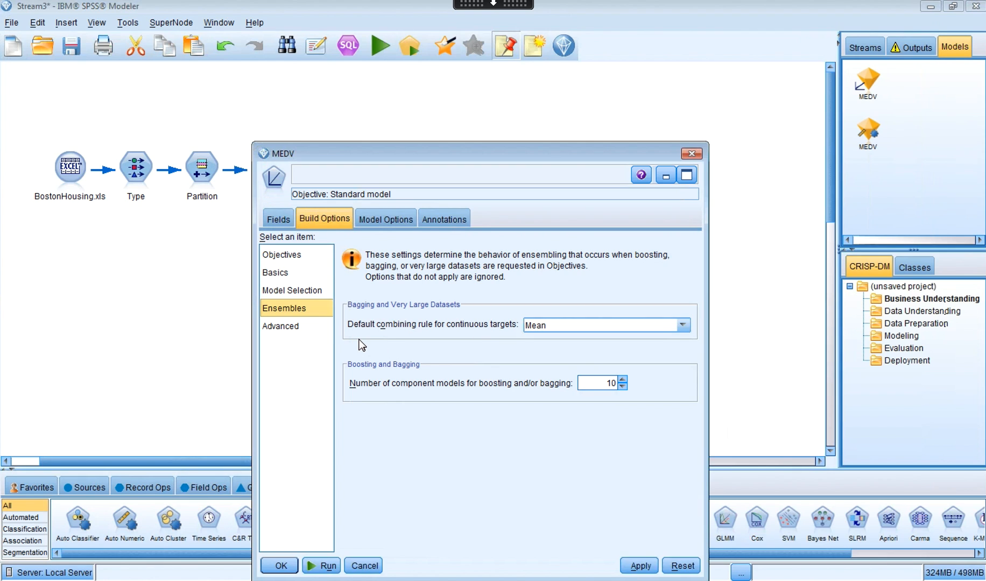
pyautogui.click(301, 325)
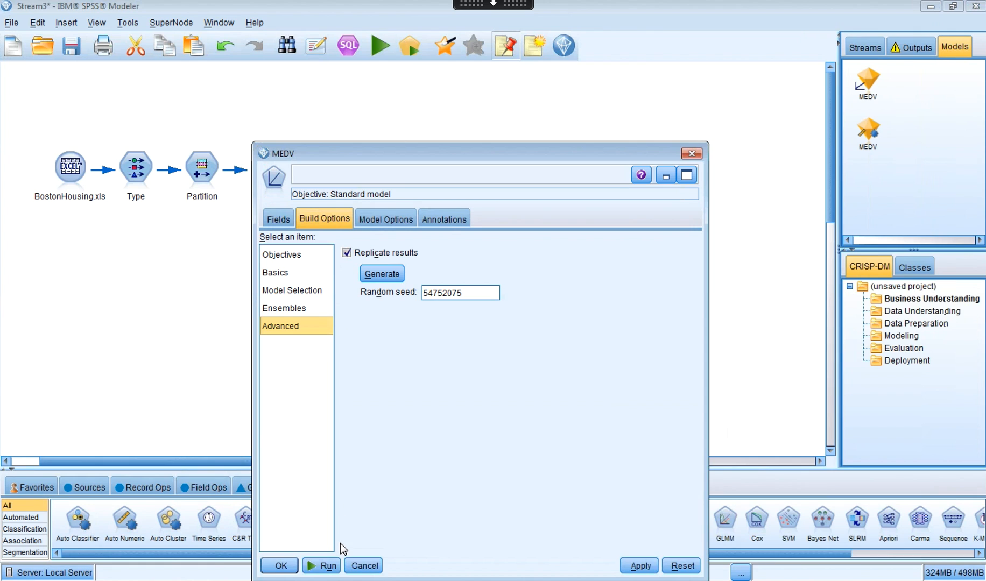
pyautogui.click(328, 563)
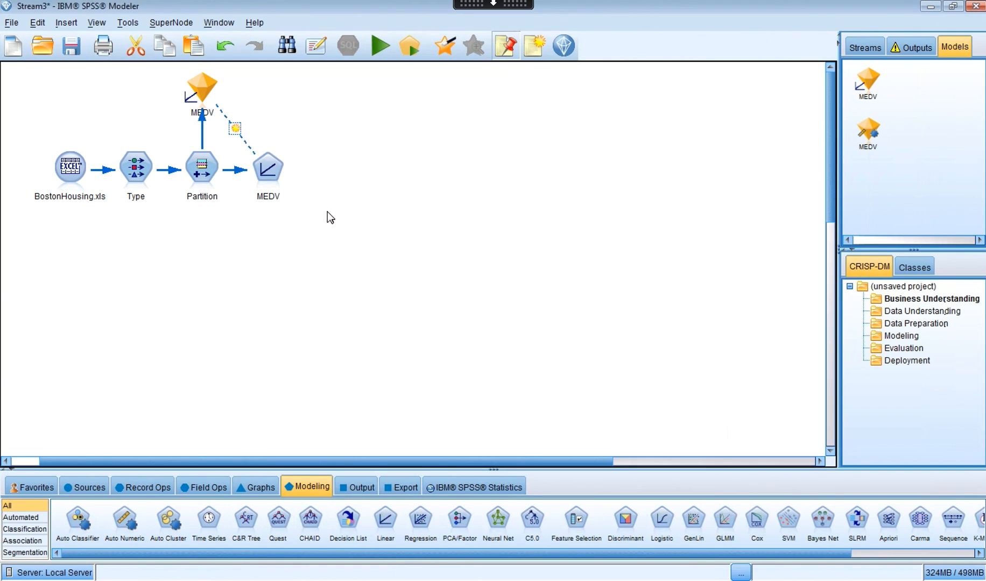
# Move the generated MEDV model nugget below the Partition node and open it to examine the Model Summary and accuracy
pyautogui.moveTo(206, 88); pyautogui.dragTo(229, 259)
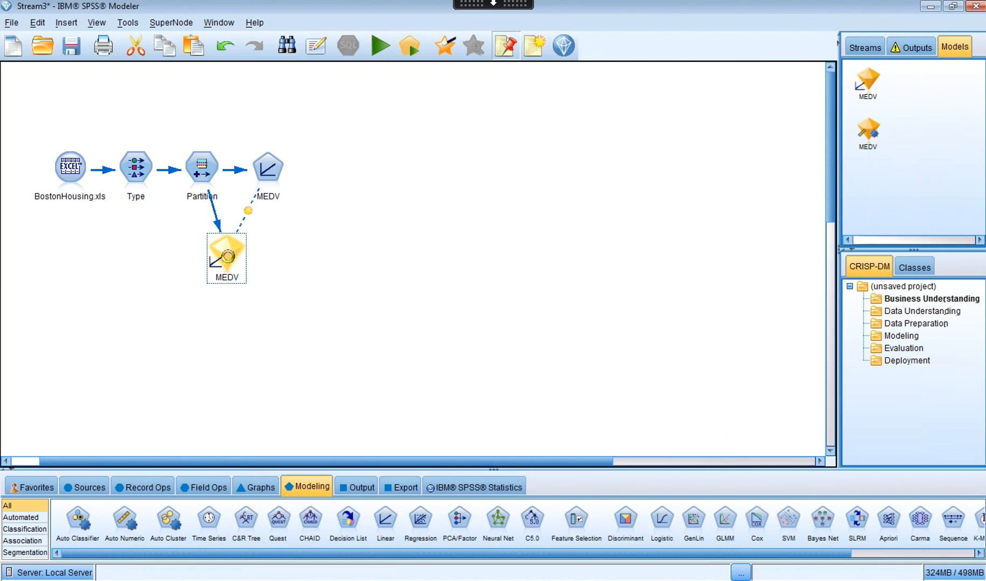
pyautogui.doubleClick(228, 256)
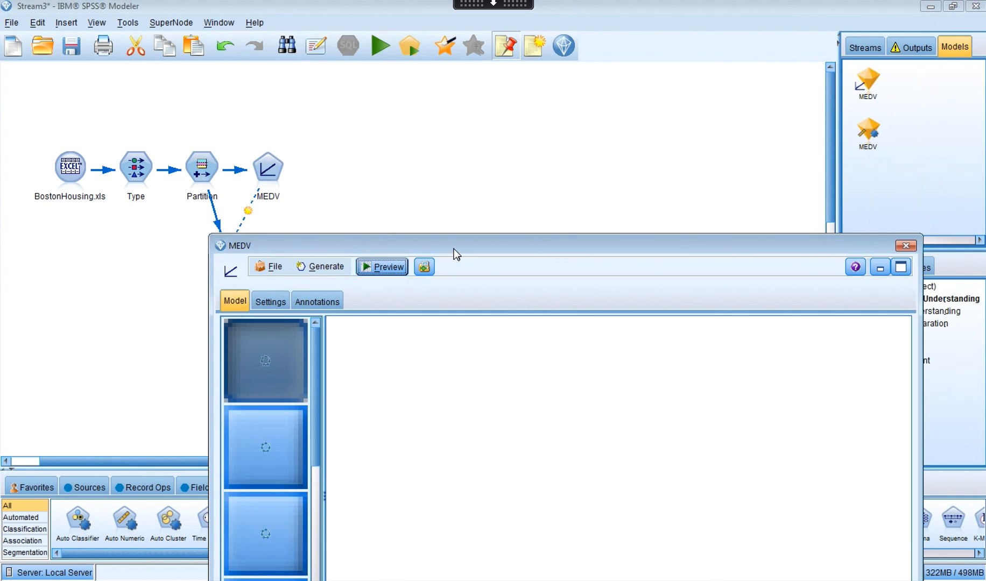
pyautogui.moveTo(443, 246); pyautogui.dragTo(434, 78)
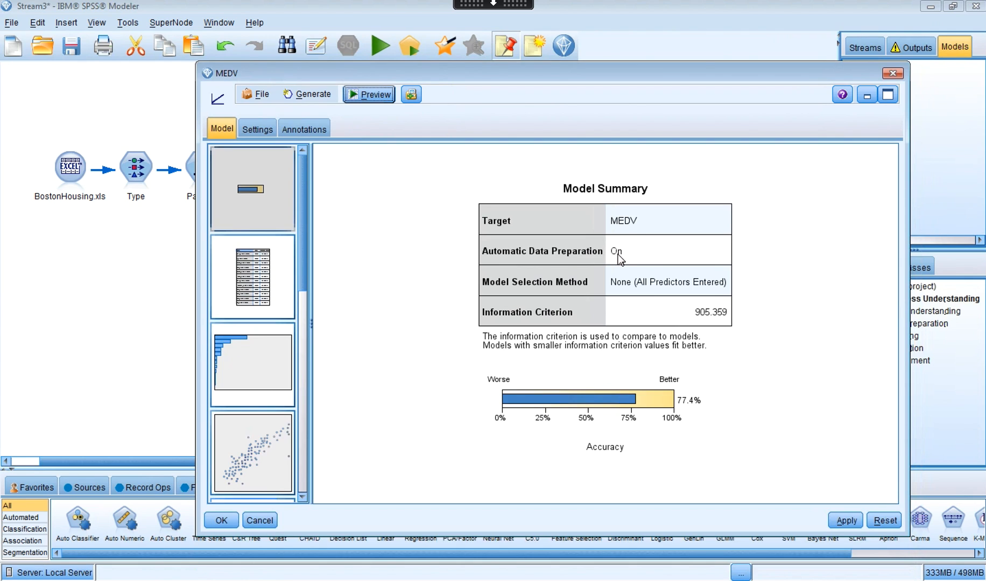
pyautogui.moveTo(628, 322)
pyautogui.moveTo(700, 318)
pyautogui.moveTo(739, 323)
pyautogui.moveTo(628, 403)
# Examine the model's Automatic Data Preparation table for the actions taken on each predictor field
pyautogui.click(260, 309)
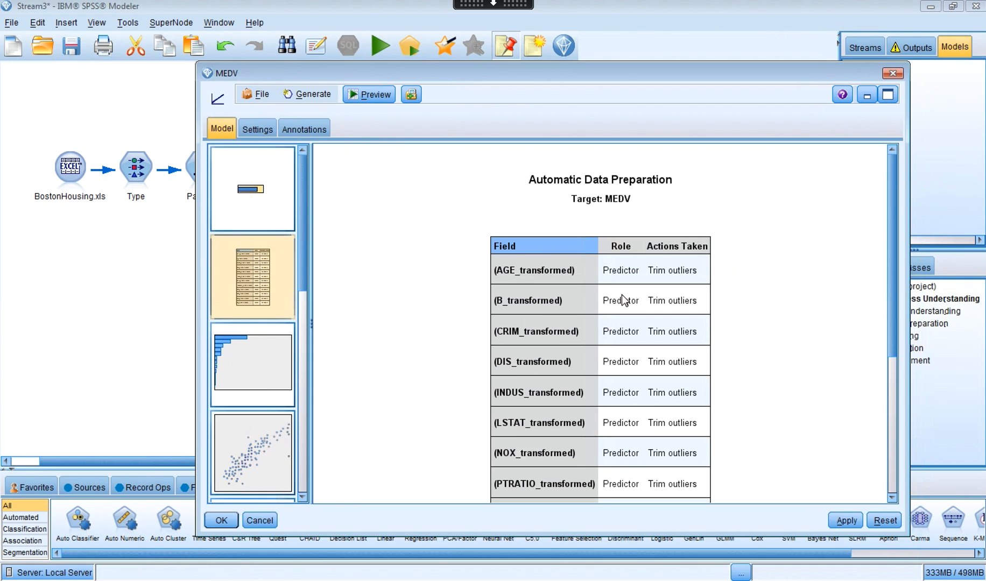
pyautogui.scroll(-3, 616, 352)
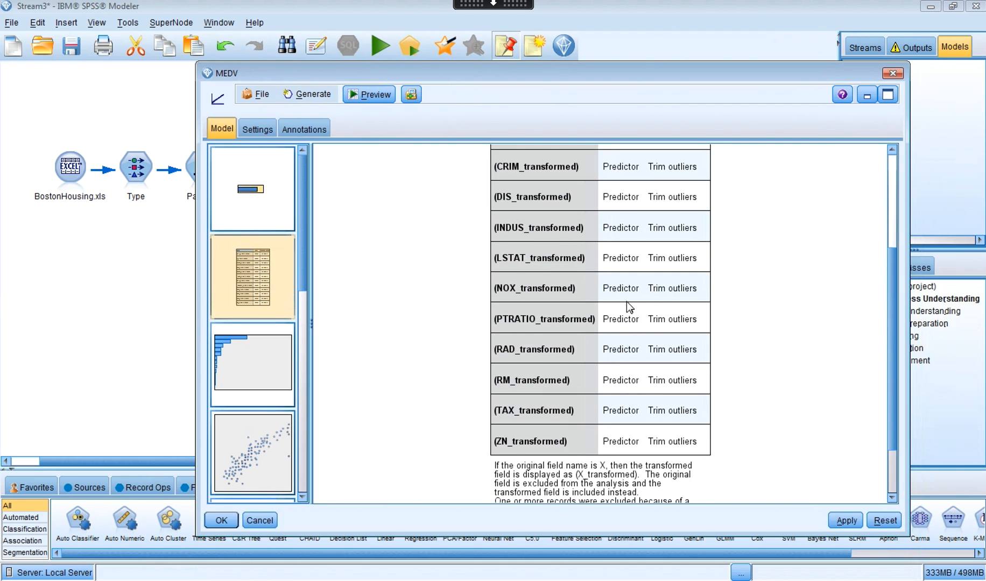
pyautogui.scroll(3, 684, 291)
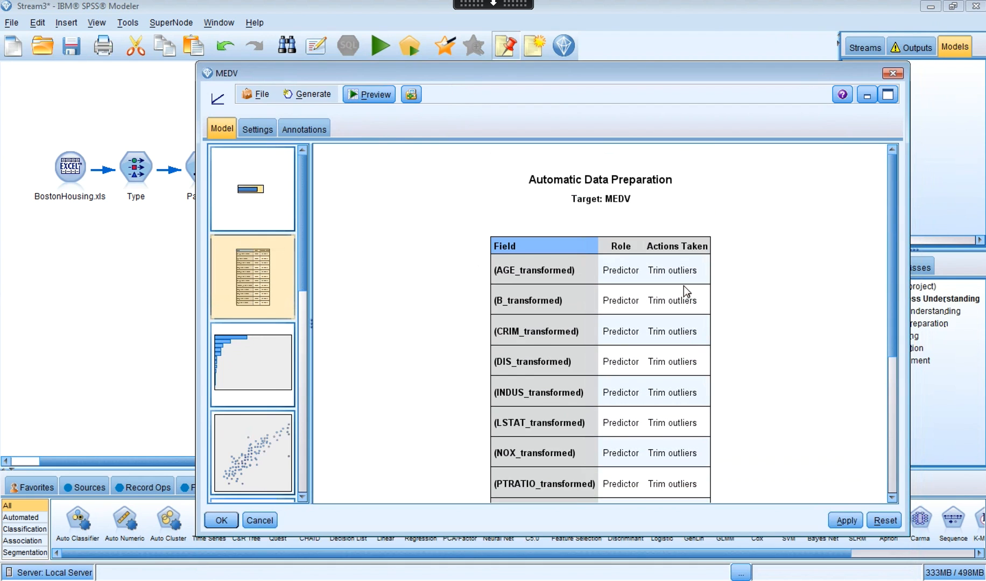
pyautogui.scroll(-3, 684, 291)
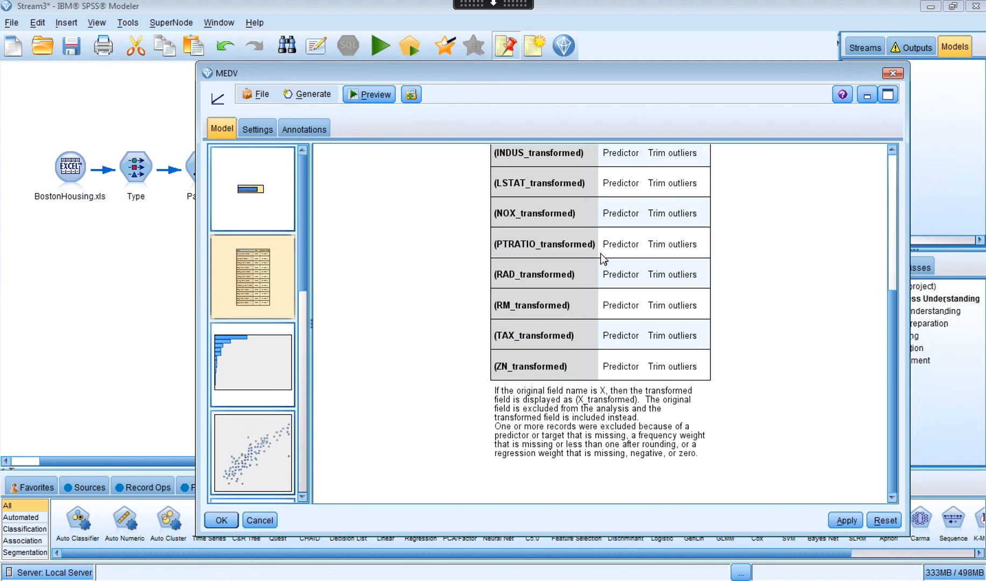
# Examine the Predictor Importance chart, checking the importance values of RM and INDUS
pyautogui.click(243, 350)
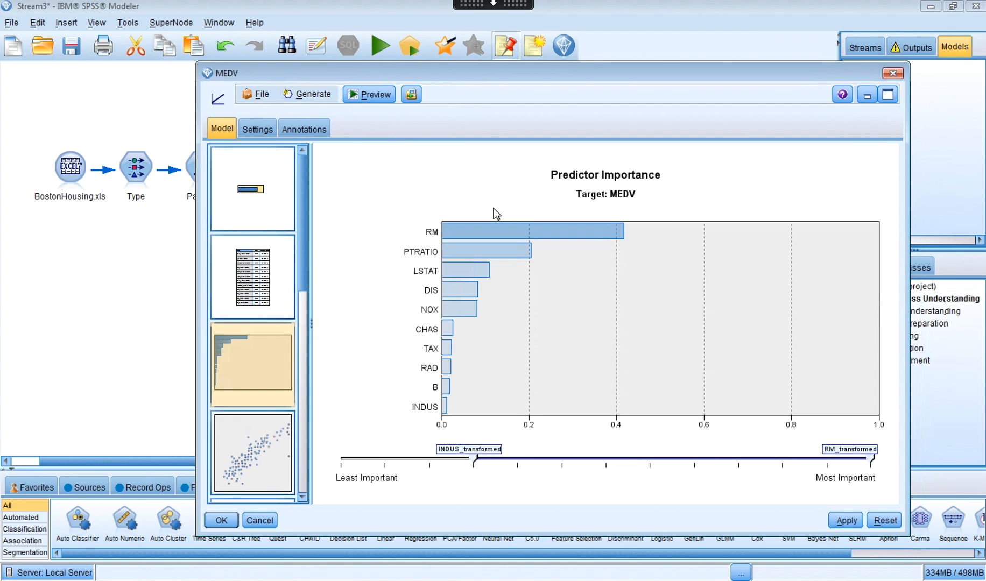
pyautogui.moveTo(532, 240)
pyautogui.moveTo(444, 232)
pyautogui.moveTo(576, 241)
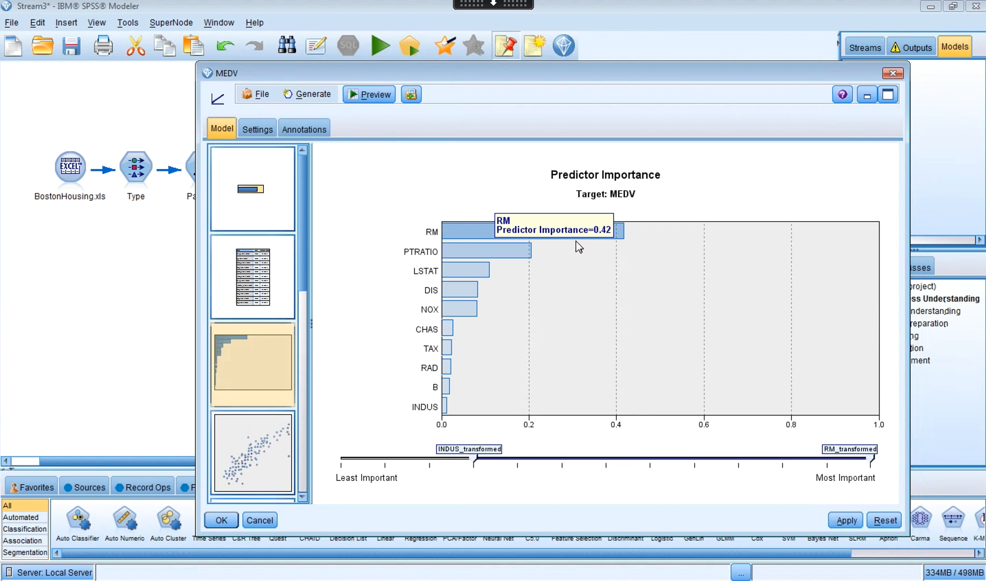
pyautogui.moveTo(445, 411)
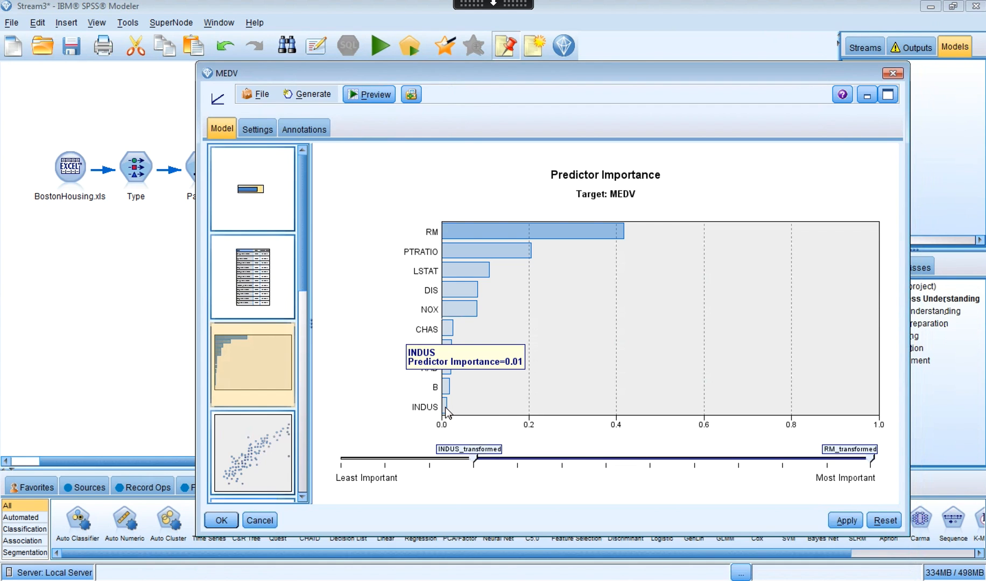
# Examine the Predicted by Observed scatter plot and the Residuals histogram for MEDV
pyautogui.click(263, 462)
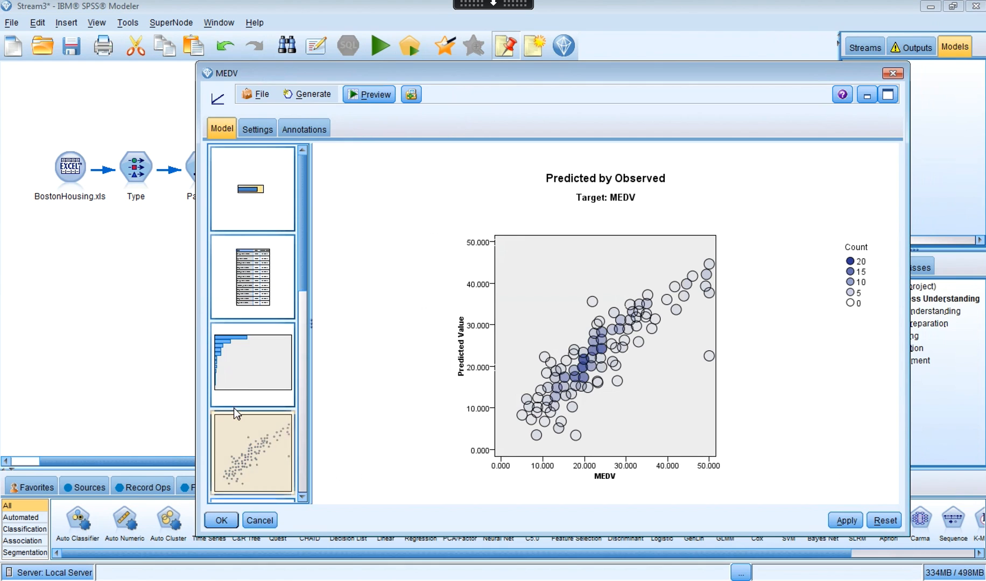
pyautogui.scroll(-3, 235, 410)
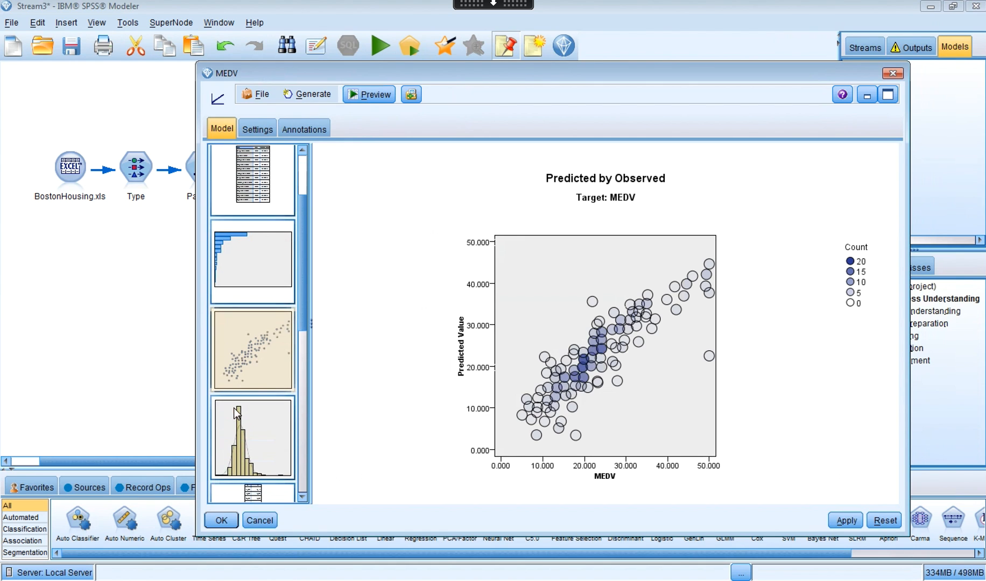
pyautogui.scroll(-3, 249, 388)
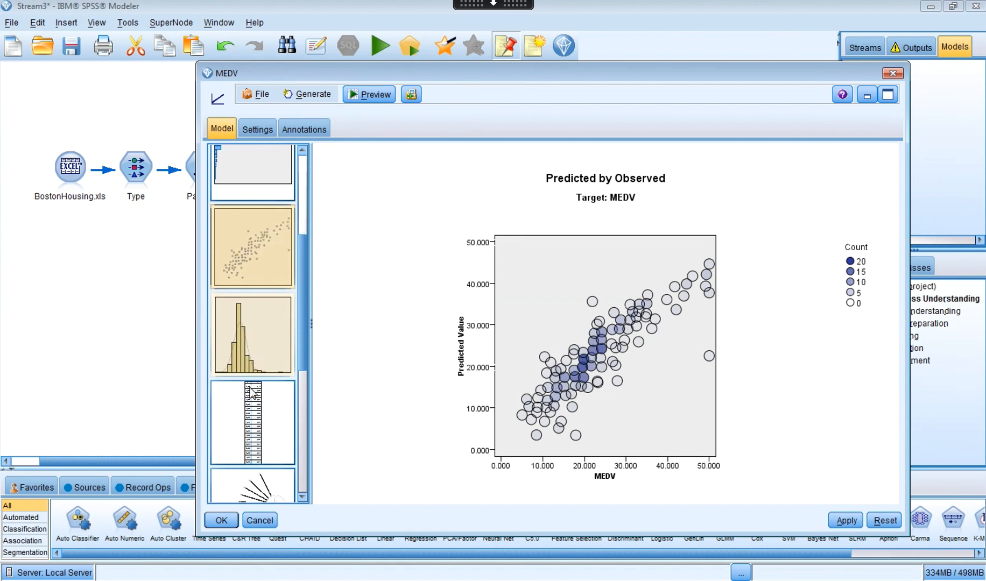
pyautogui.click(246, 330)
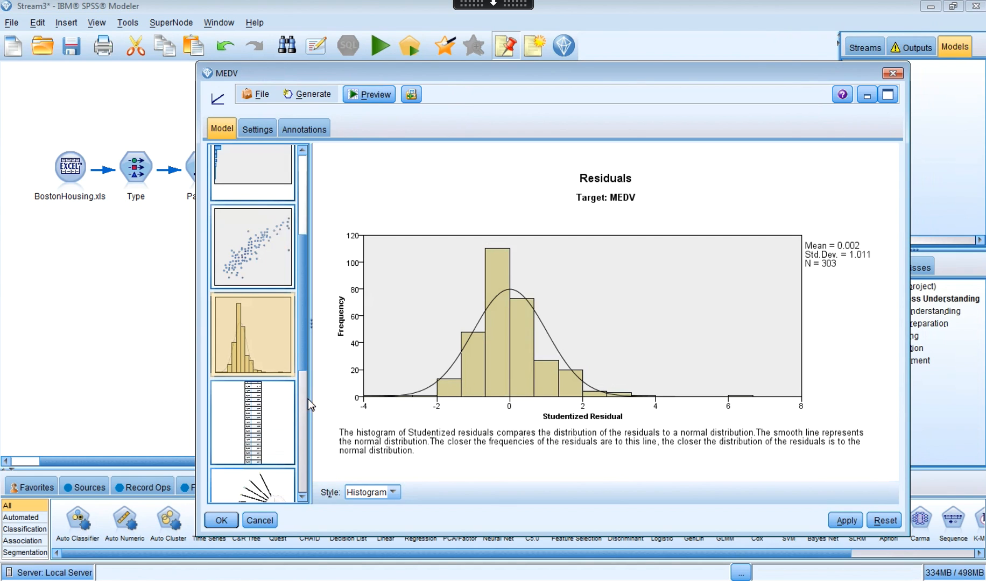
# Examine the Outliers table listing MEDV records with their Cook's Distance
pyautogui.scroll(-2, 268, 420)
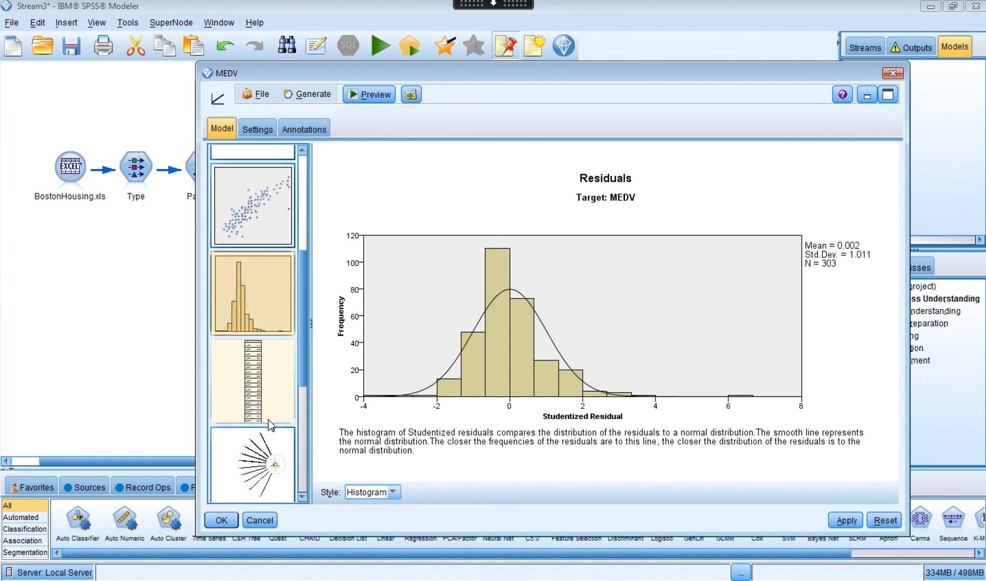
pyautogui.click(258, 377)
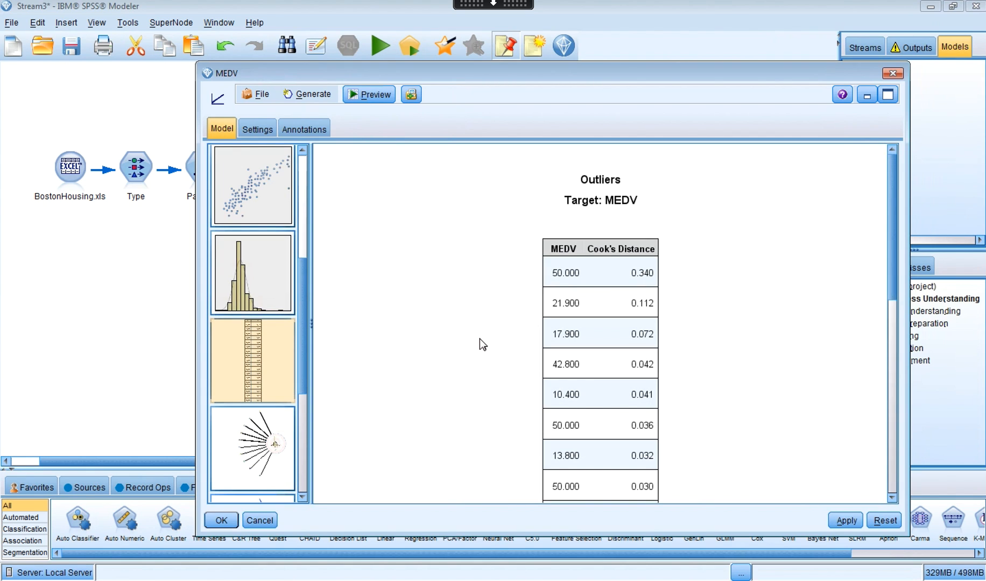
pyautogui.scroll(-1, 479, 339)
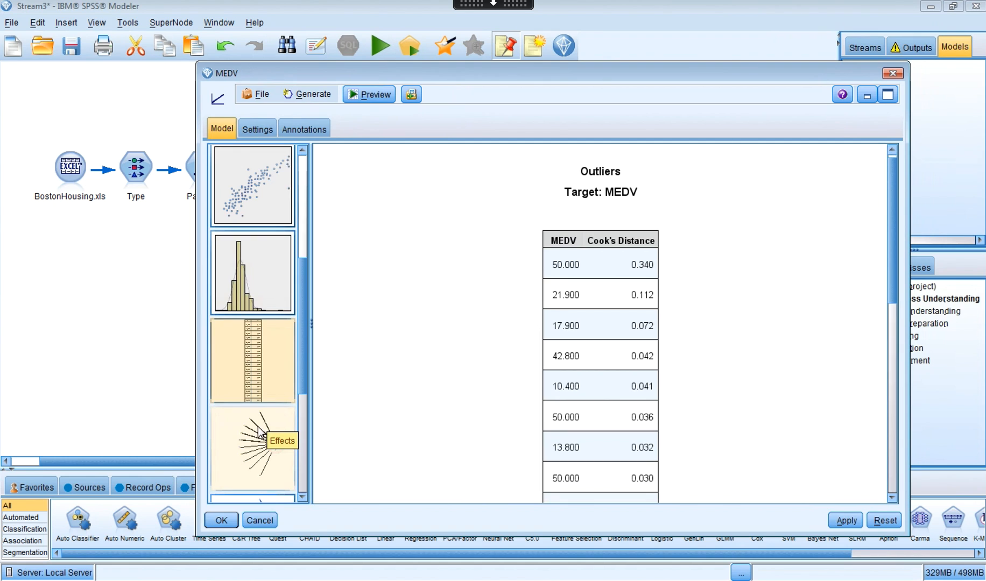
# Examine the Effects diagram's predictor line weights and display the Coefficients diagram for MEDV
pyautogui.scroll(-5, 259, 428)
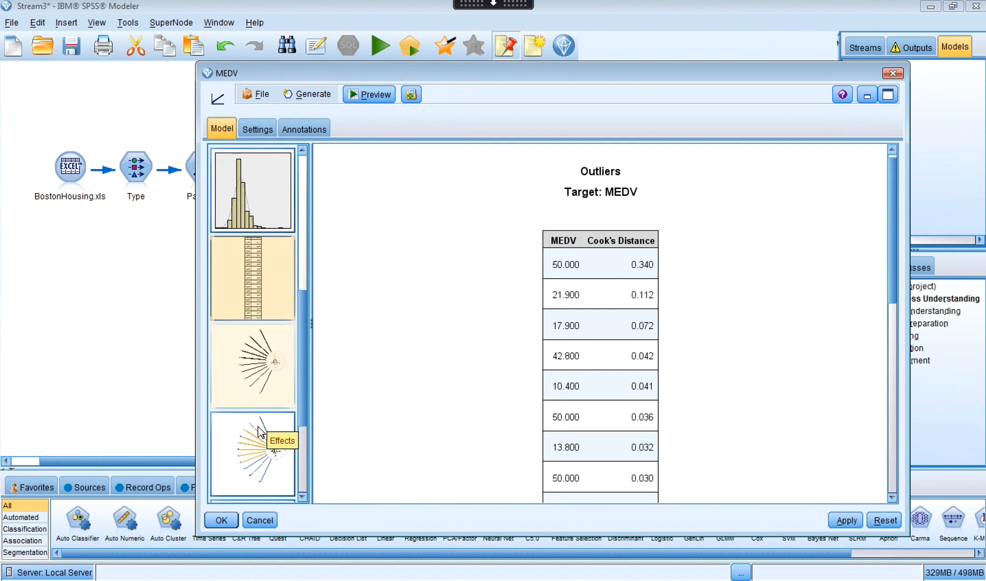
pyautogui.click(255, 344)
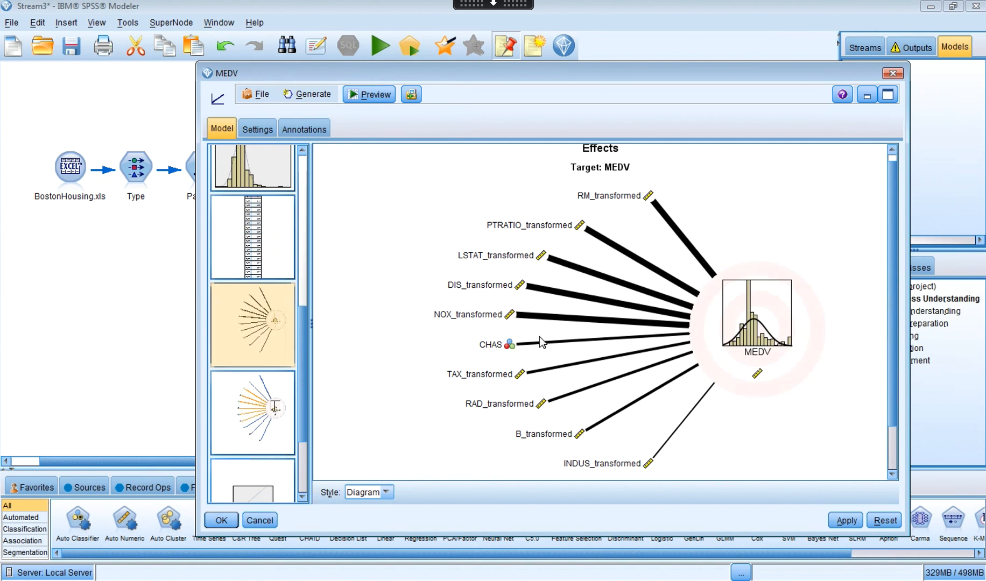
pyautogui.moveTo(565, 328)
pyautogui.moveTo(663, 208)
pyautogui.moveTo(677, 233)
pyautogui.moveTo(629, 405)
pyautogui.click(246, 420)
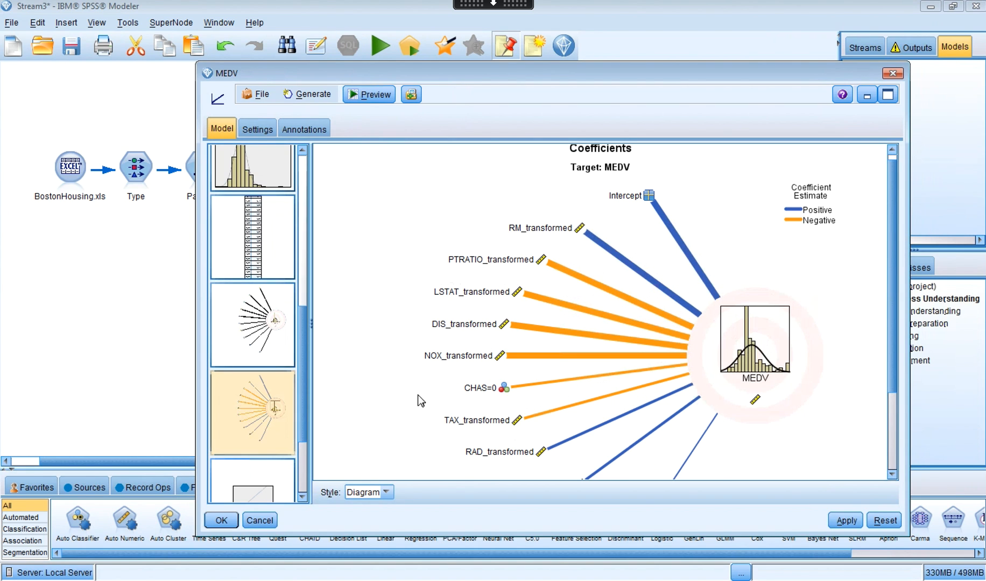
# Examine the MEDV model's Coefficients diagram and the Estimated Means charts for RM and PTRATIO, and close the model viewer
pyautogui.scroll(-1, 422, 395)
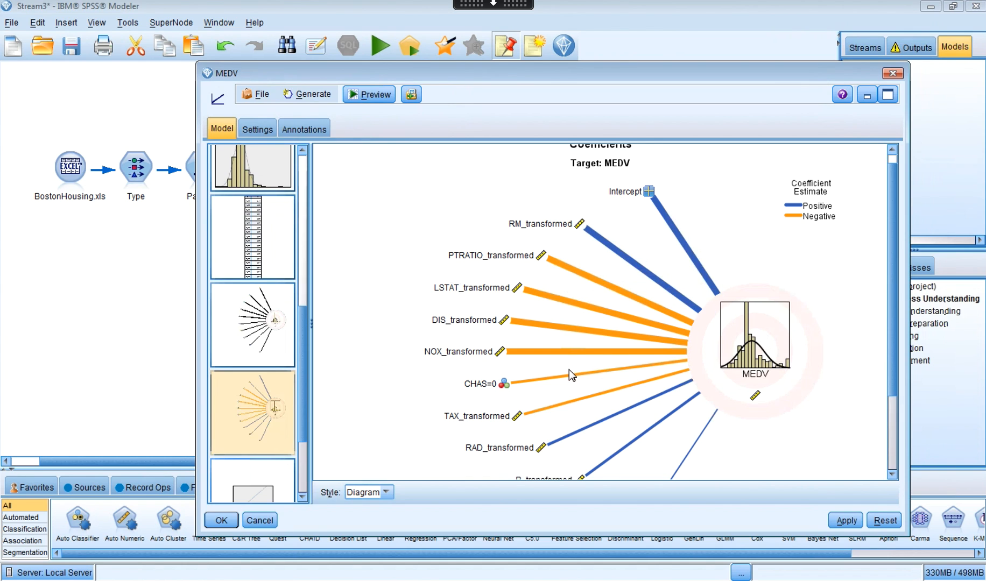
pyautogui.scroll(-3, 270, 417)
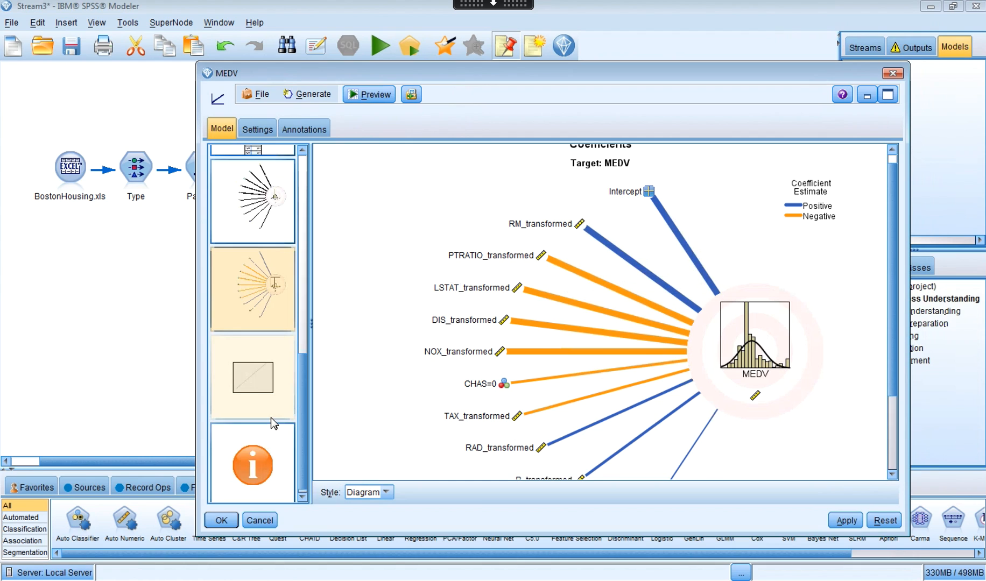
pyautogui.scroll(-1, 270, 418)
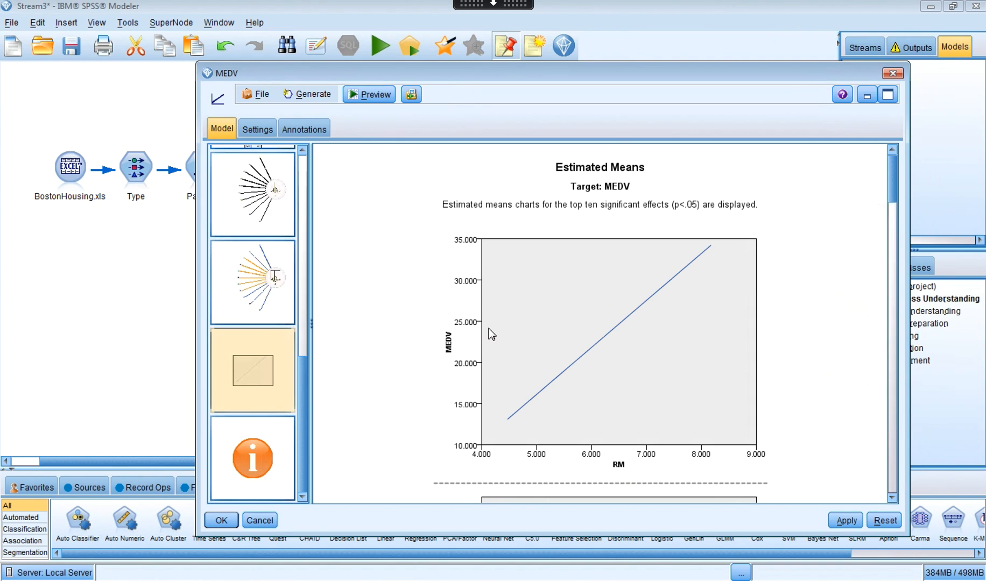
pyautogui.scroll(-1, 488, 329)
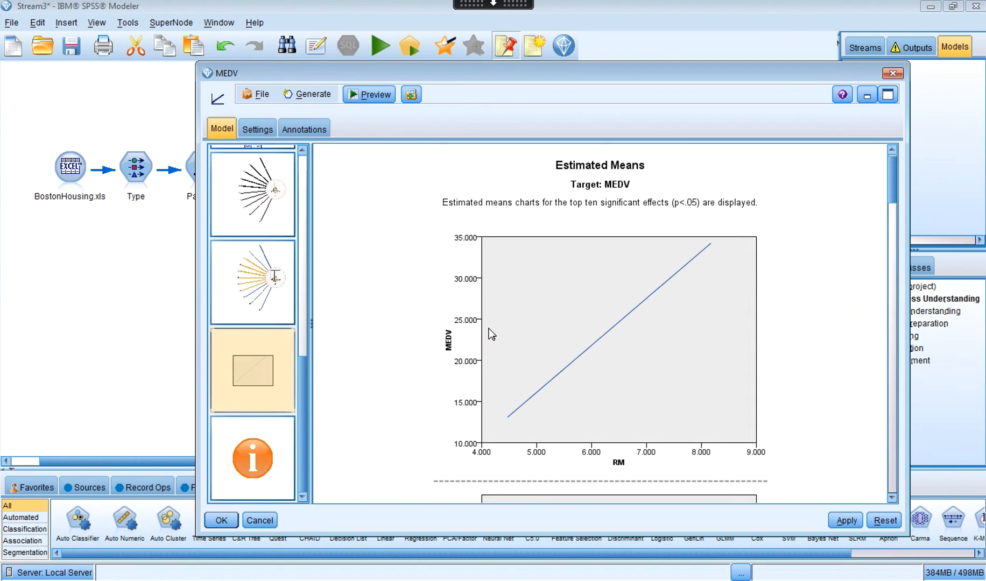
pyautogui.scroll(-1, 488, 328)
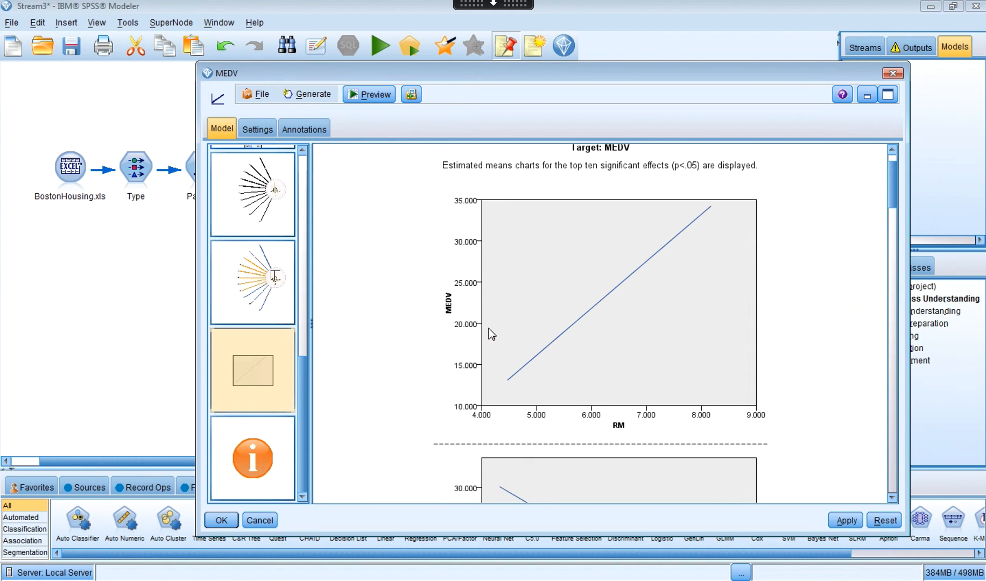
pyautogui.scroll(-5, 488, 328)
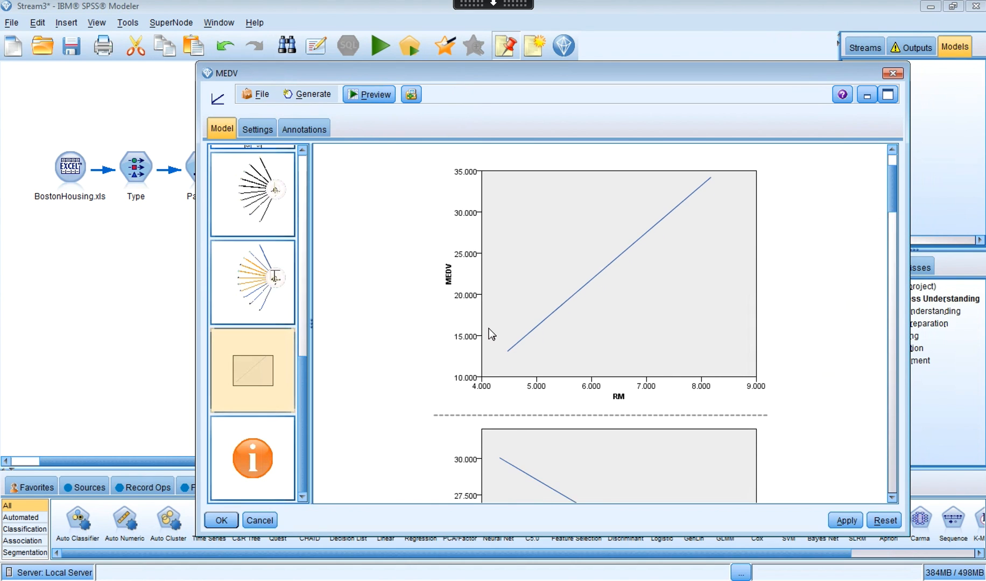
pyautogui.scroll(-5, 488, 329)
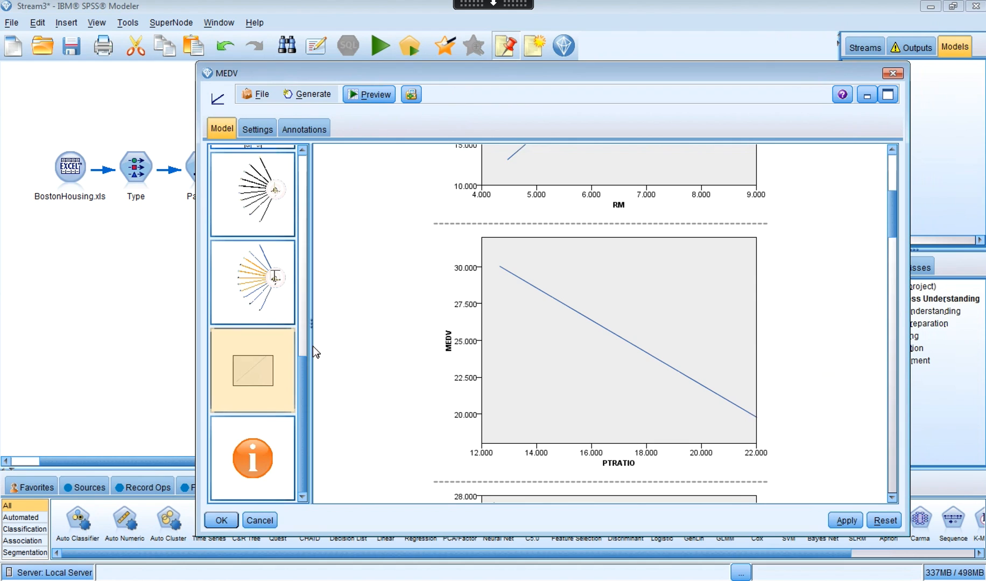
pyautogui.click(222, 520)
pyautogui.click(343, 321)
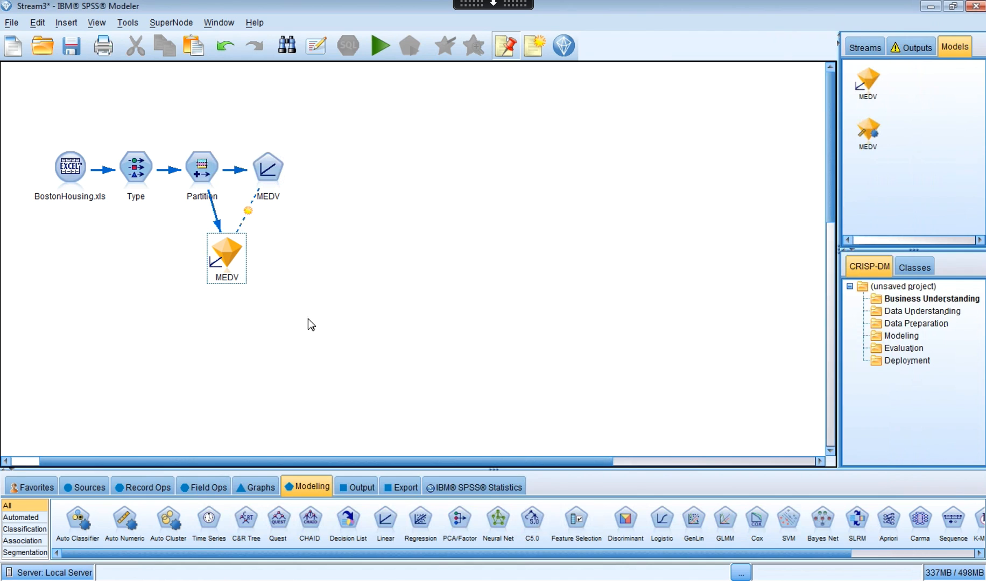
# Attach an Analysis node to the MEDV model nugget, run it separated by partition, and close its report after reading it
pyautogui.click(353, 485)
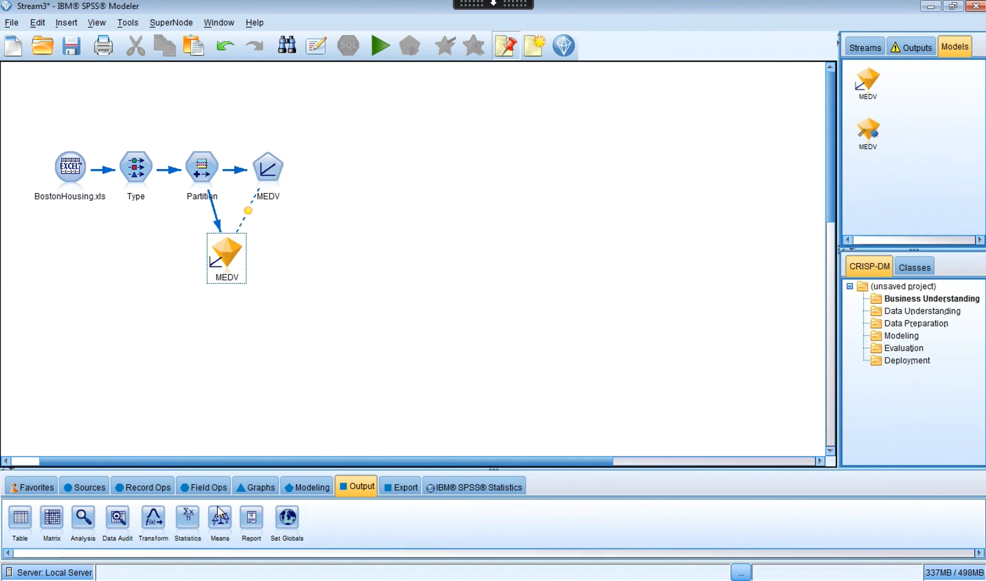
pyautogui.doubleClick(83, 517)
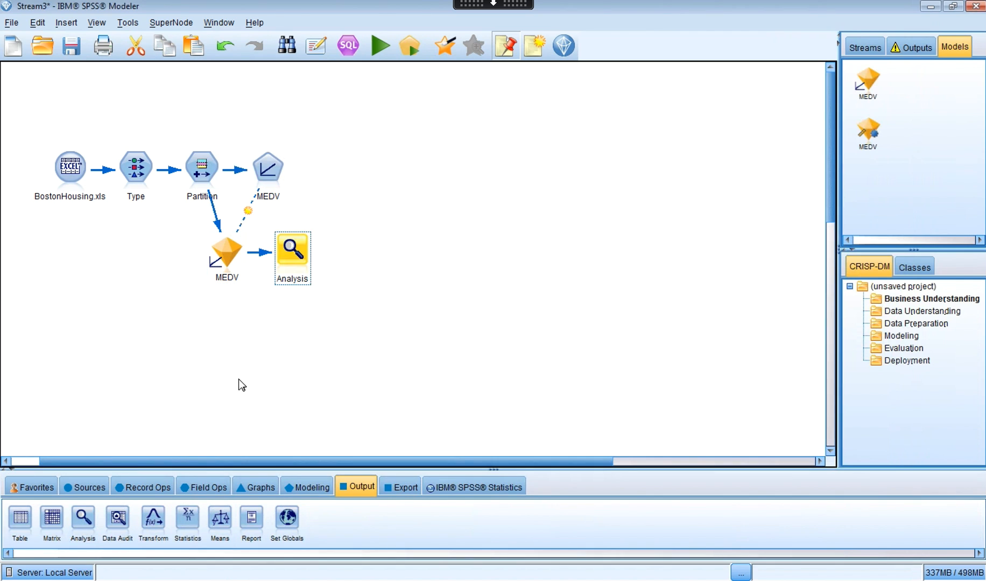
pyautogui.doubleClick(297, 261)
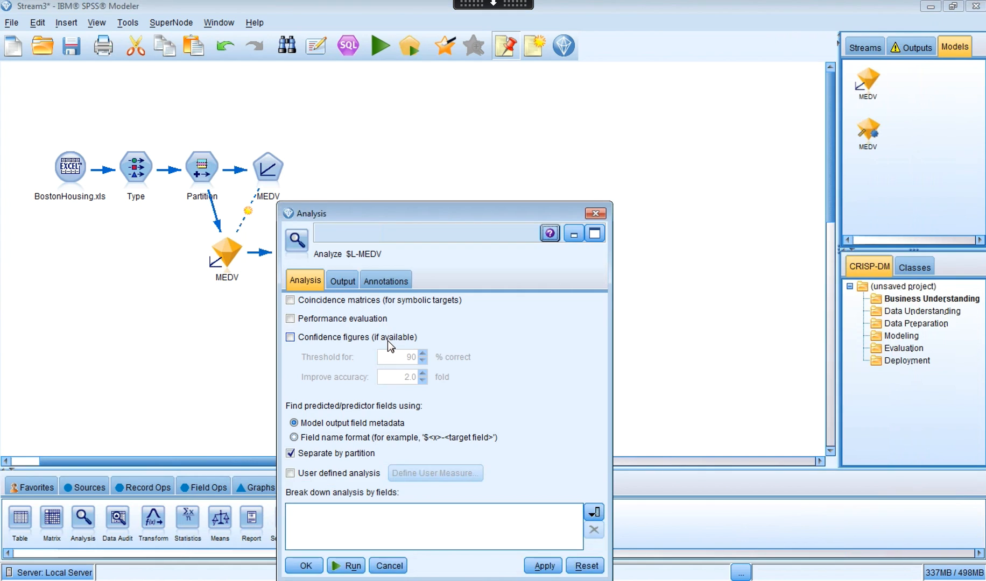
pyautogui.click(349, 566)
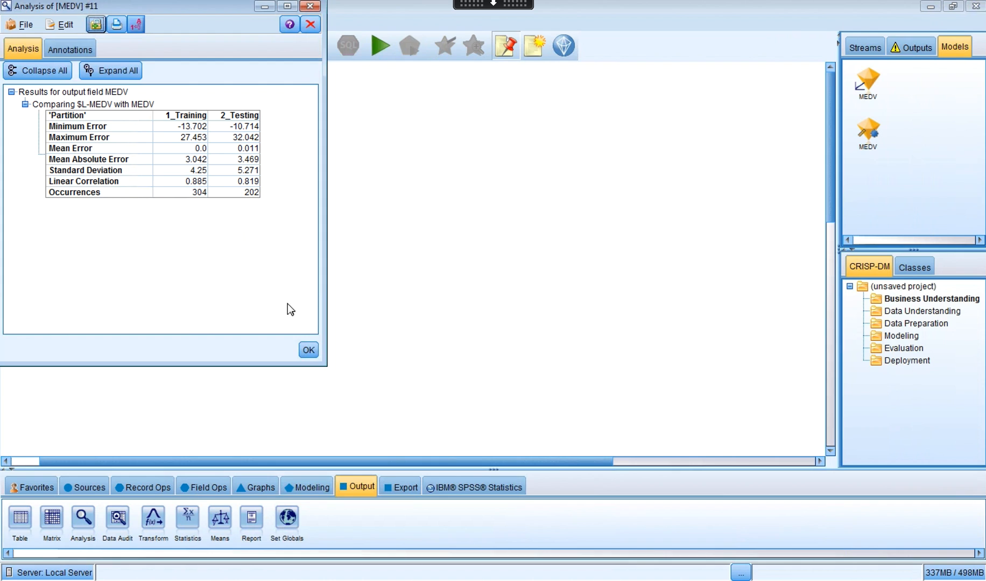
pyautogui.click(308, 351)
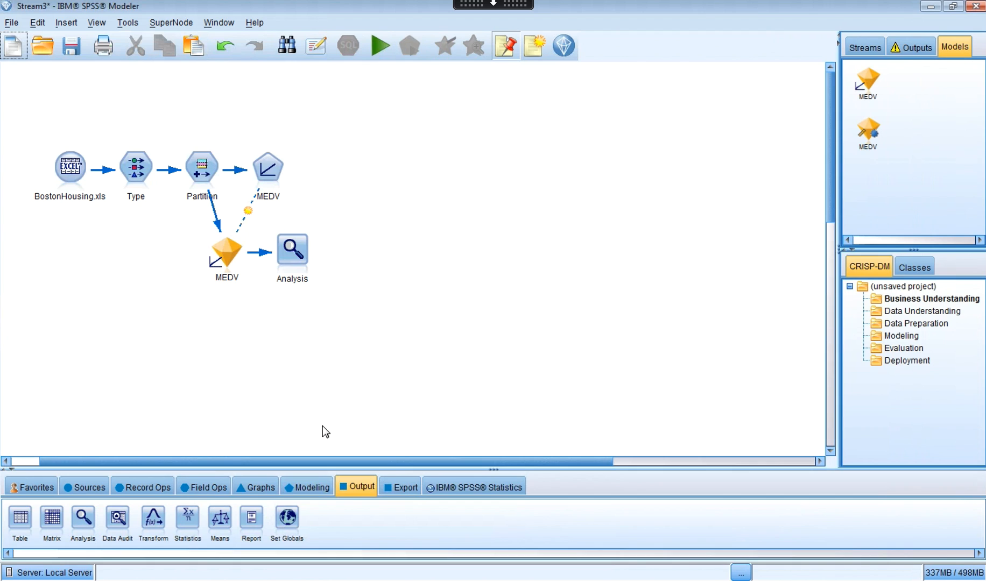
# Add an Evaluation graph node below the MEDV model nugget and connect the nugget to it
pyautogui.click(256, 487)
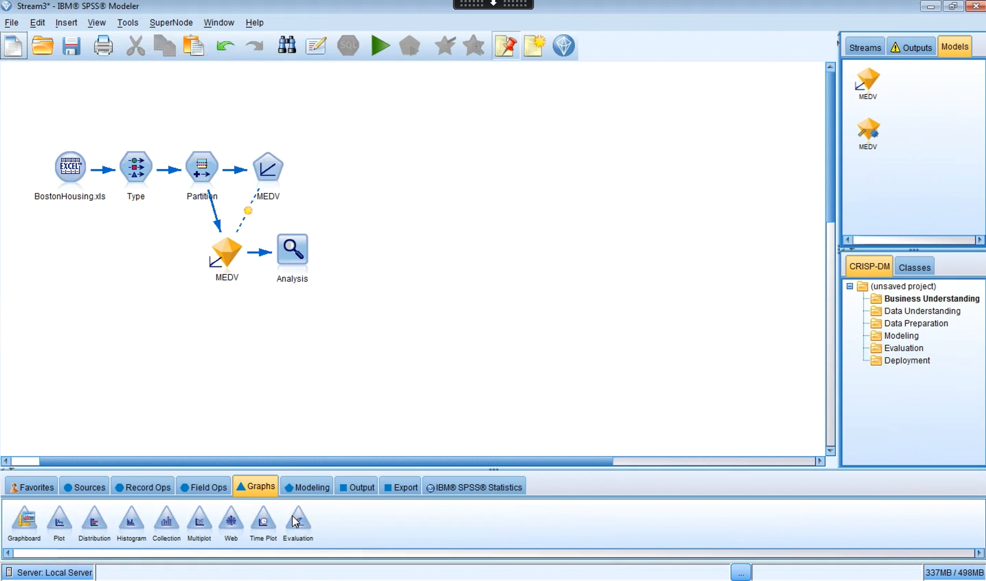
pyautogui.doubleClick(295, 520)
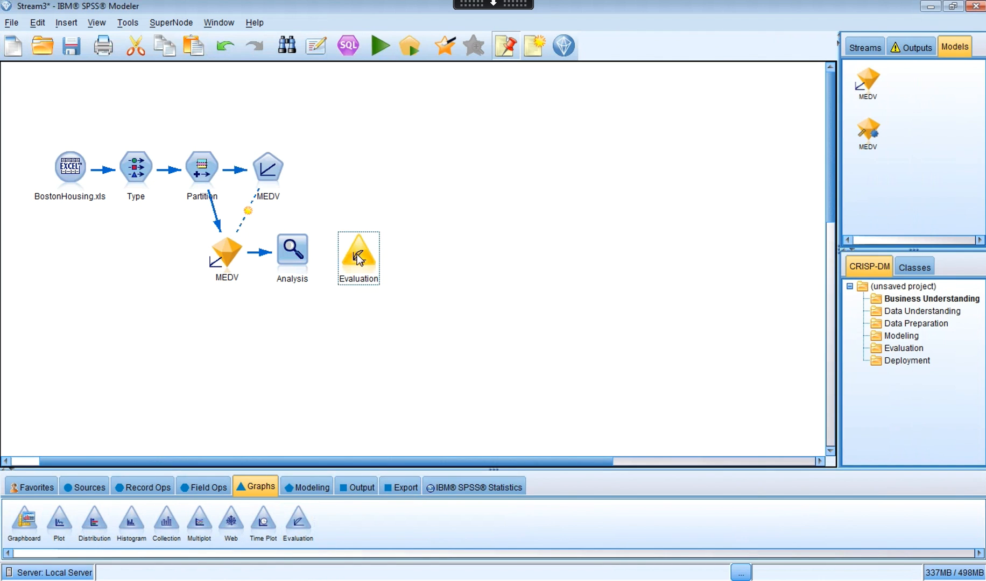
pyautogui.moveTo(357, 254); pyautogui.dragTo(250, 326)
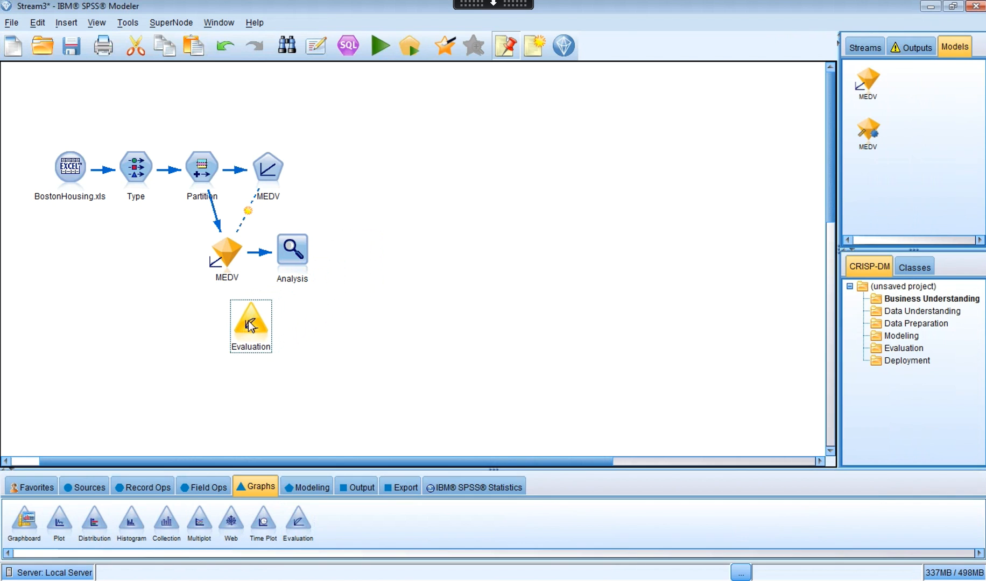
pyautogui.rightClick(235, 251)
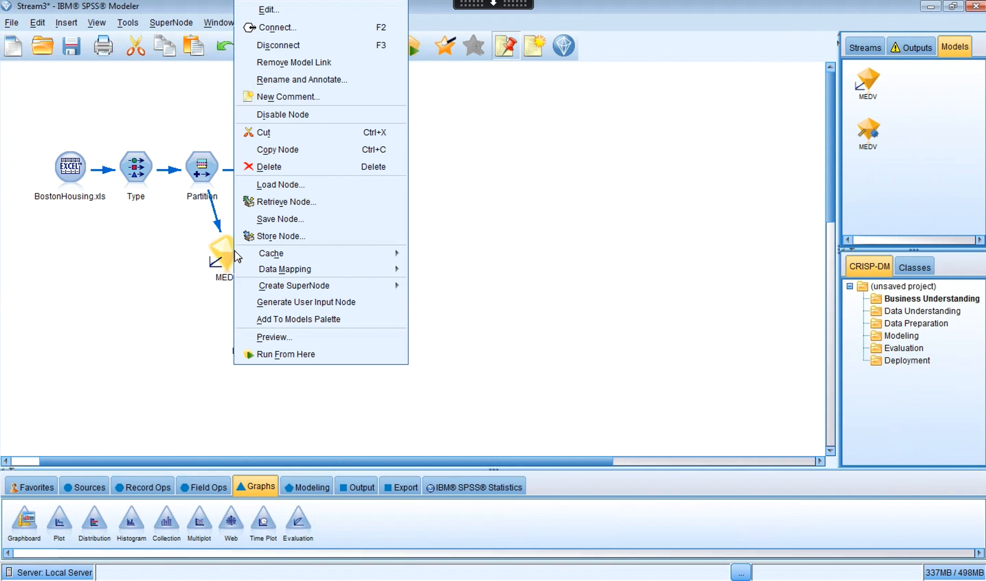
pyautogui.click(280, 27)
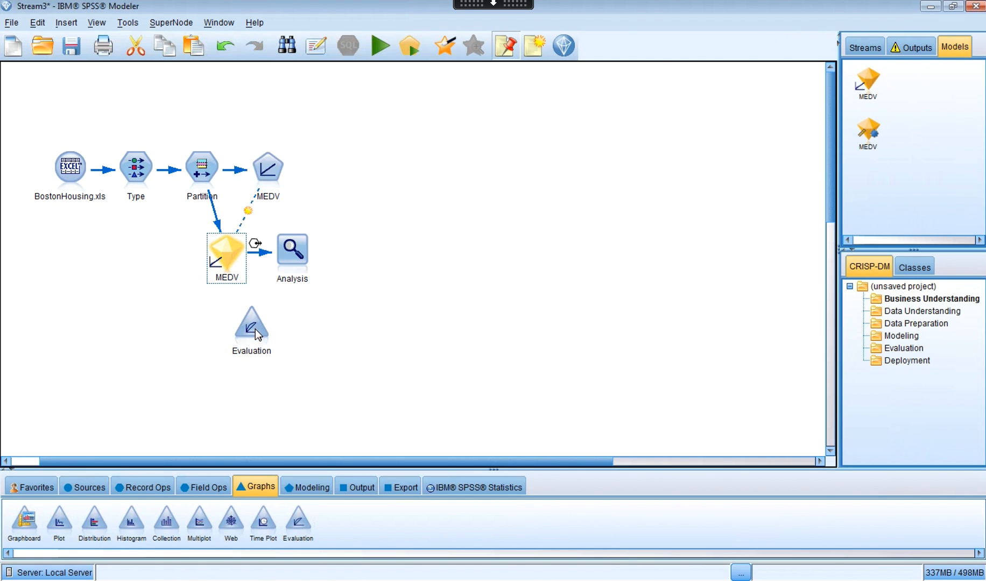
pyautogui.click(255, 332)
# Include the best line in the Evaluation node's Gains chart, run it, and inspect the training curve's gain by percentile
pyautogui.doubleClick(257, 337)
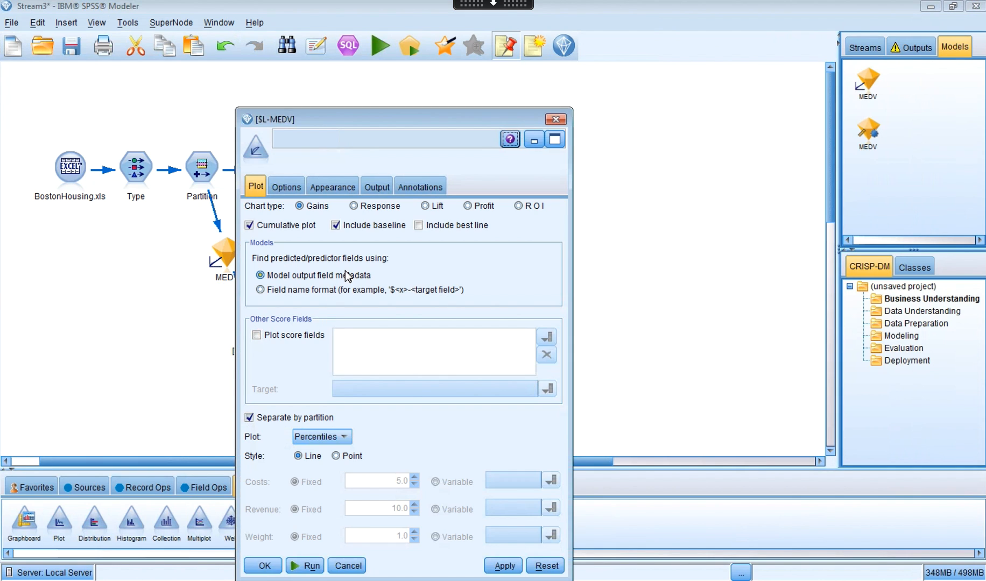
pyautogui.moveTo(368, 120); pyautogui.dragTo(398, 23)
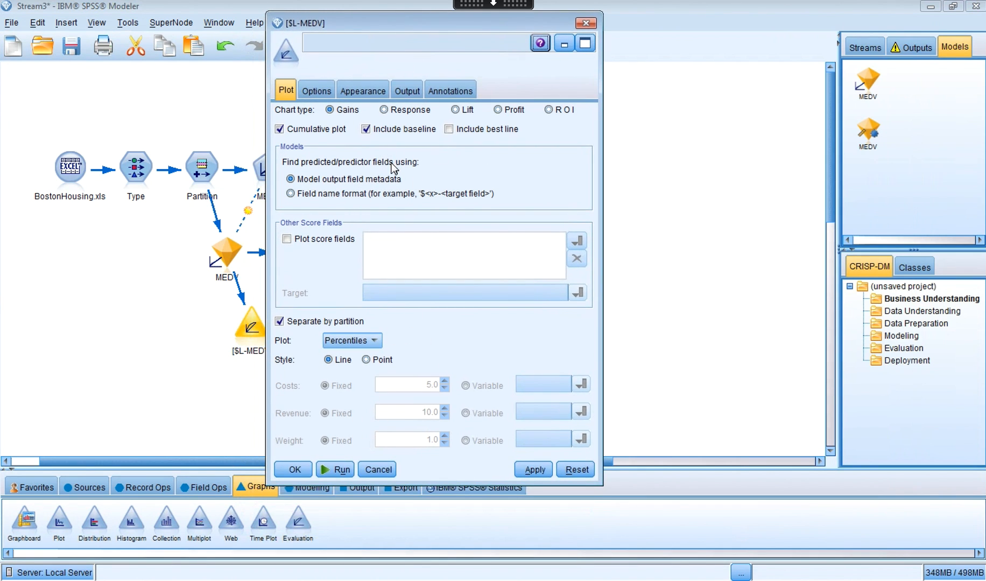
pyautogui.click(449, 129)
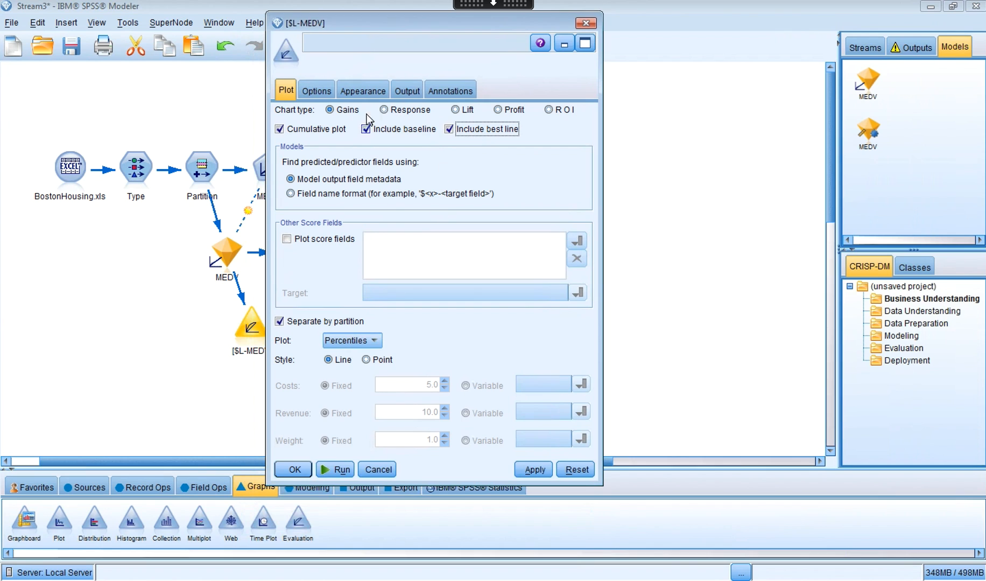
pyautogui.click(334, 470)
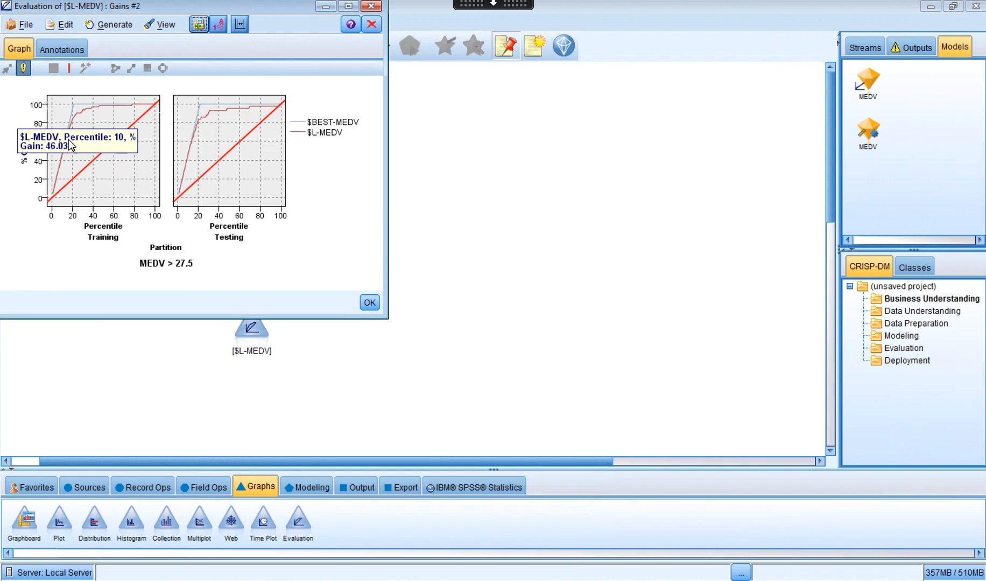
pyautogui.moveTo(80, 123)
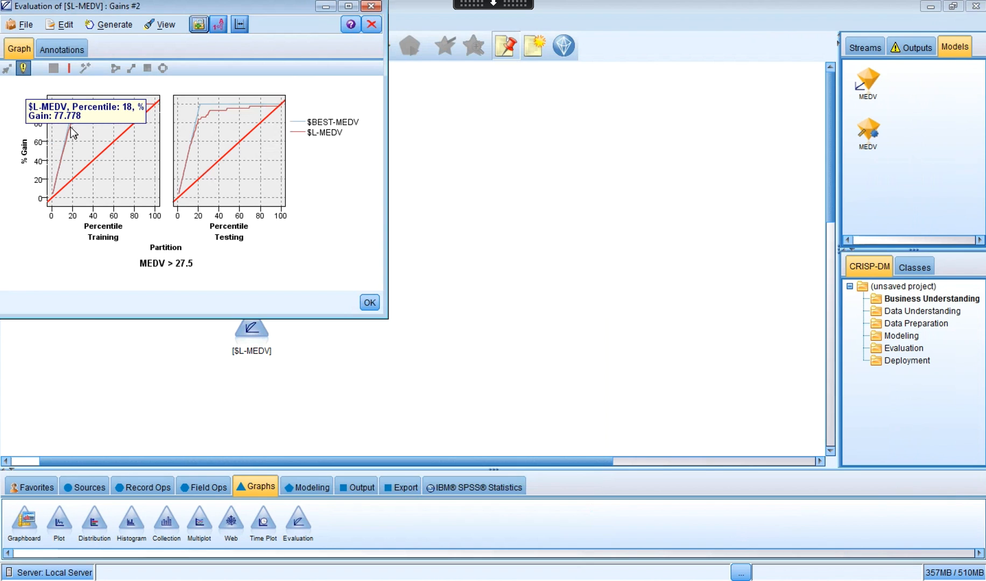
pyautogui.moveTo(80, 142)
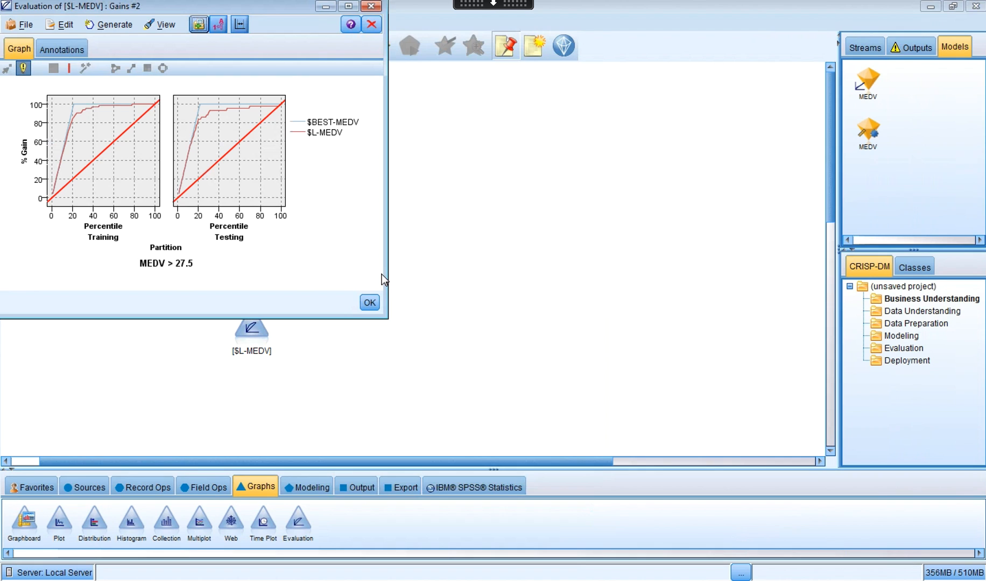
pyautogui.click(369, 302)
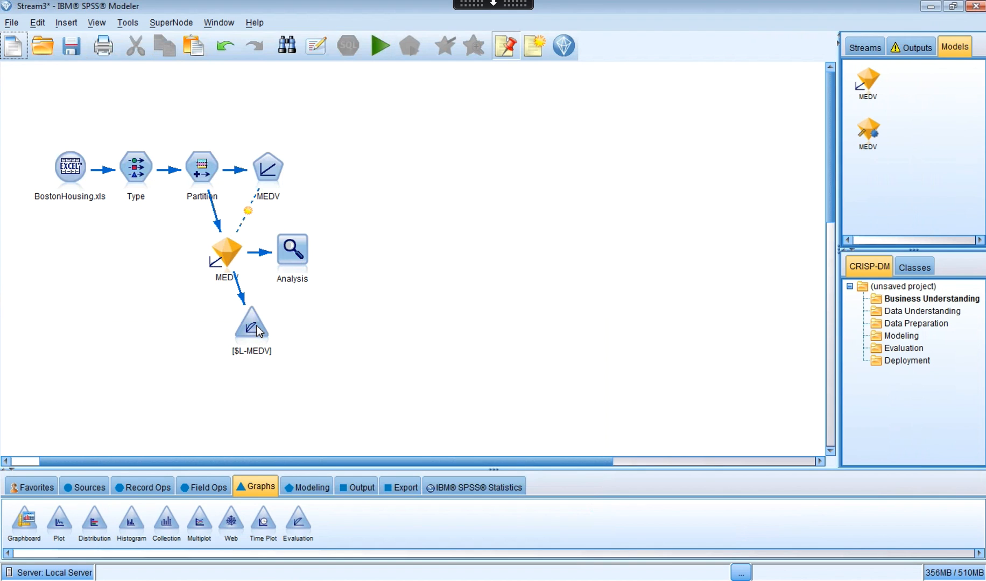
# Rearrange the Evaluation node directly beneath the MEDV nugget and the Analysis node slightly lower on the canvas
pyautogui.moveTo(258, 330); pyautogui.dragTo(233, 325)
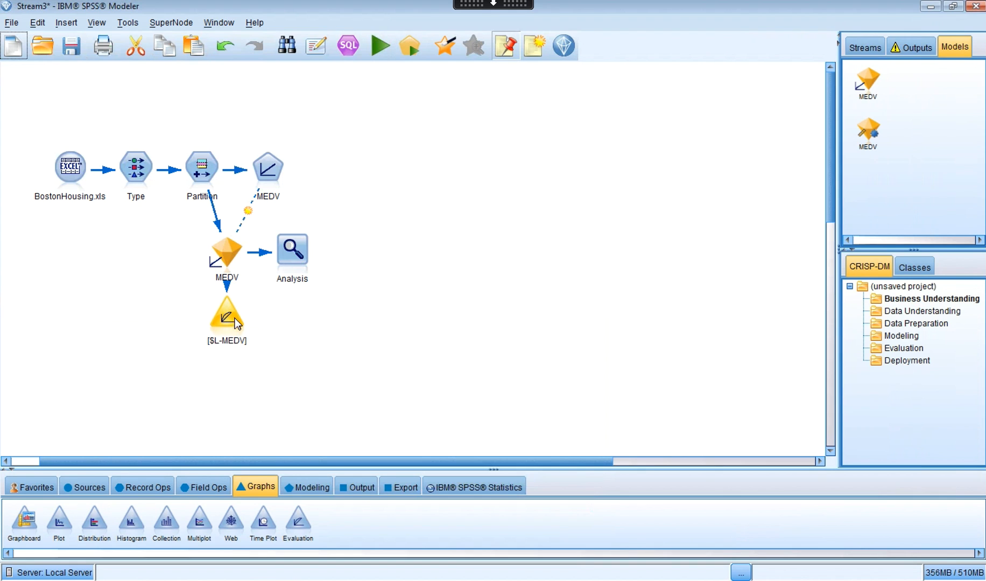
pyautogui.click(291, 263)
pyautogui.moveTo(291, 262); pyautogui.dragTo(295, 283)
pyautogui.moveTo(223, 322); pyautogui.dragTo(222, 334)
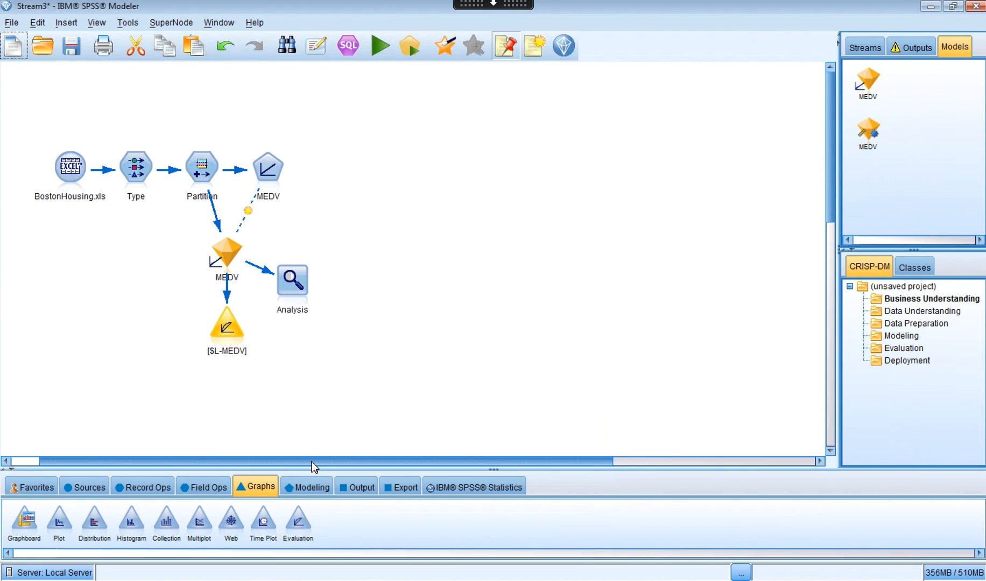
# Add an Auto Numeric modeling node fed by the Partition node and place it to the right of the Linear branch
pyautogui.click(308, 487)
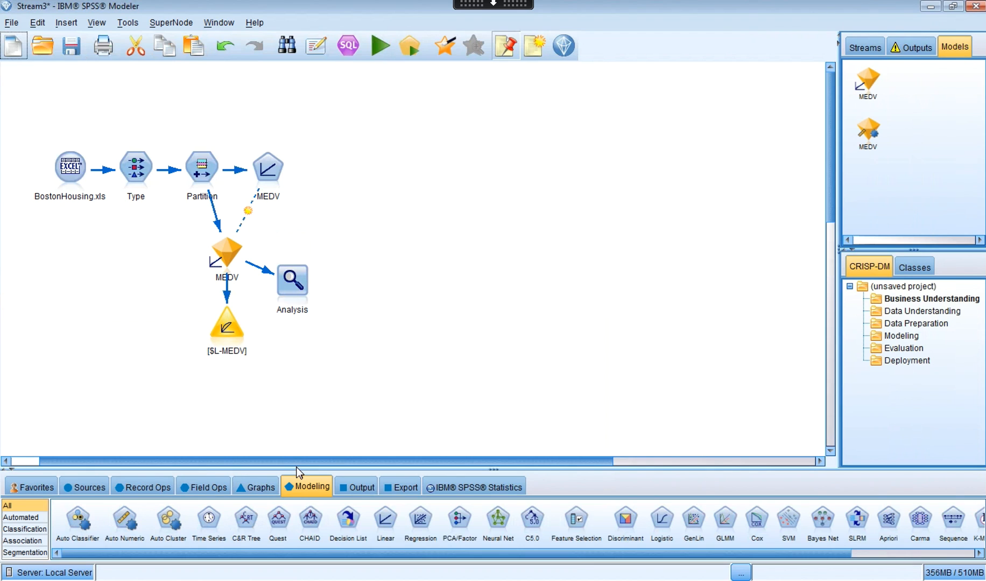
pyautogui.click(206, 171)
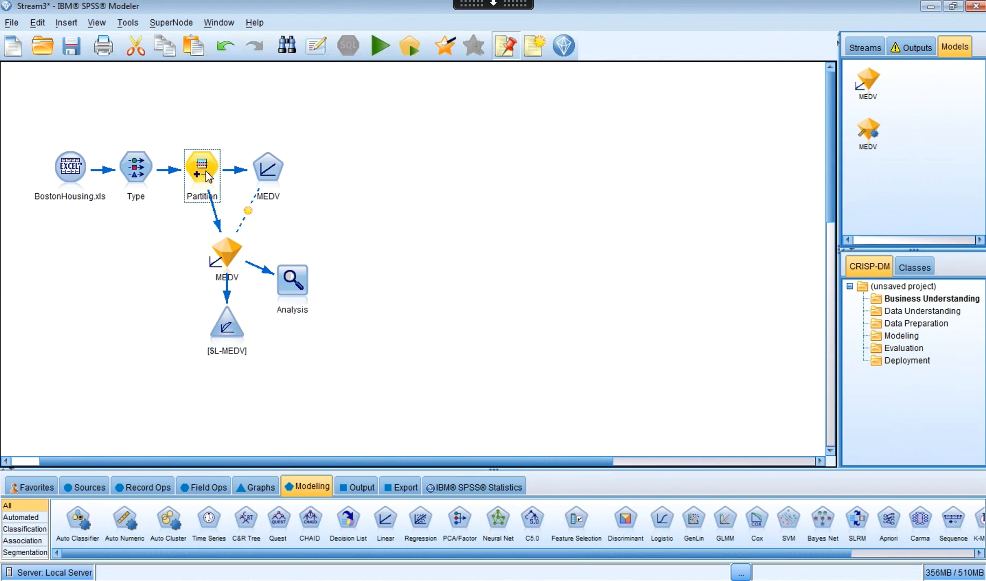
pyautogui.doubleClick(123, 519)
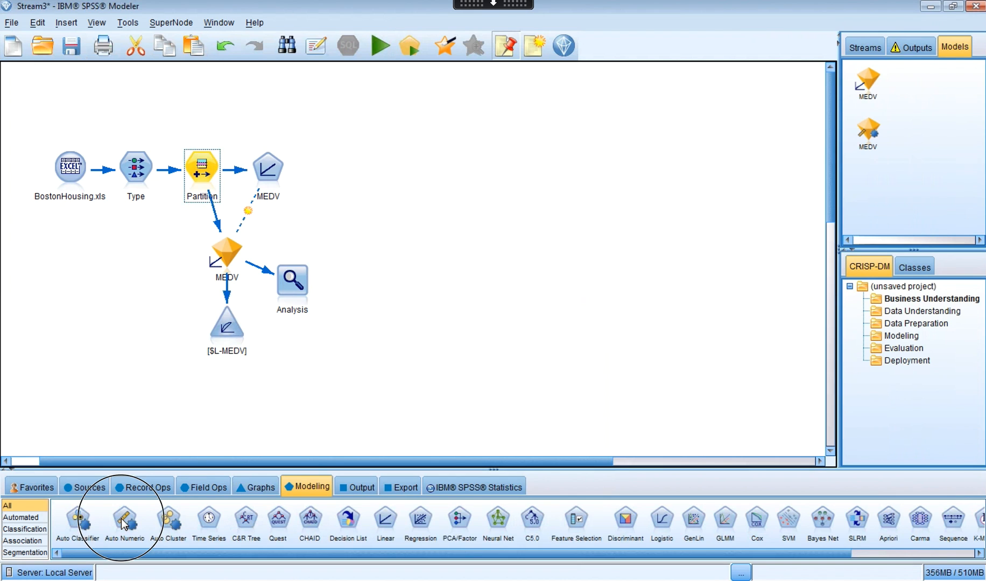
pyautogui.moveTo(210, 95); pyautogui.dragTo(407, 219)
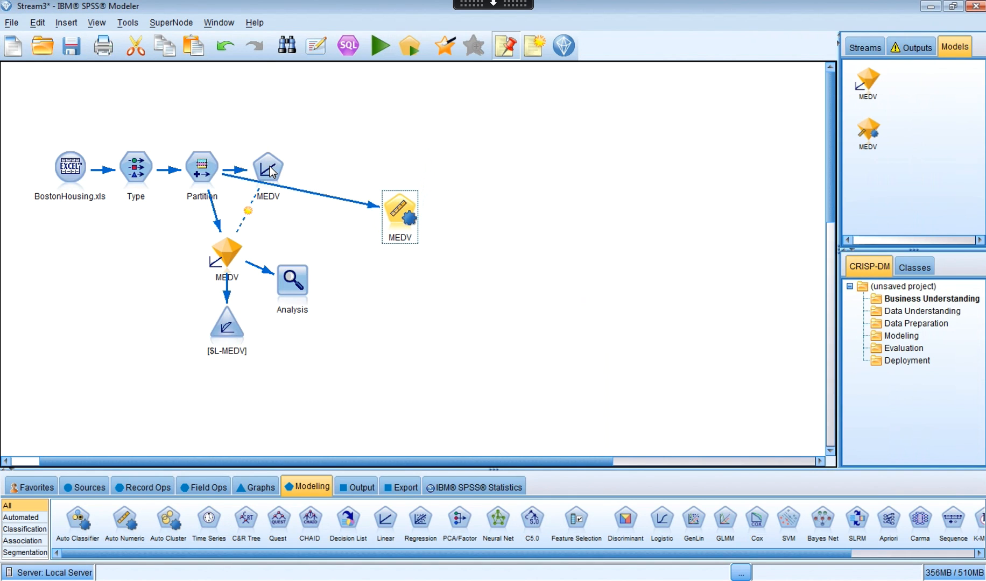
# Move the Linear node and its nugget below the Partition node, and align the Auto Numeric node level with the Partition node
pyautogui.moveTo(268, 167); pyautogui.dragTo(254, 207)
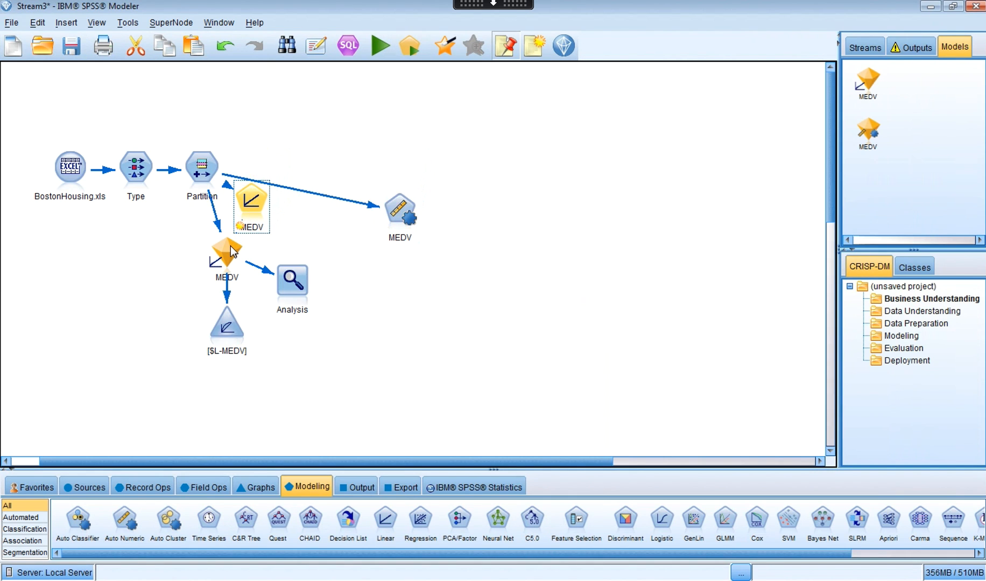
pyautogui.moveTo(229, 254); pyautogui.dragTo(206, 266)
pyautogui.moveTo(253, 211); pyautogui.dragTo(253, 232)
pyautogui.moveTo(412, 214); pyautogui.dragTo(360, 168)
# Enable the KNN Algorithm and SVM model types in the Auto Numeric node alongside the model types already in use
pyautogui.doubleClick(360, 171)
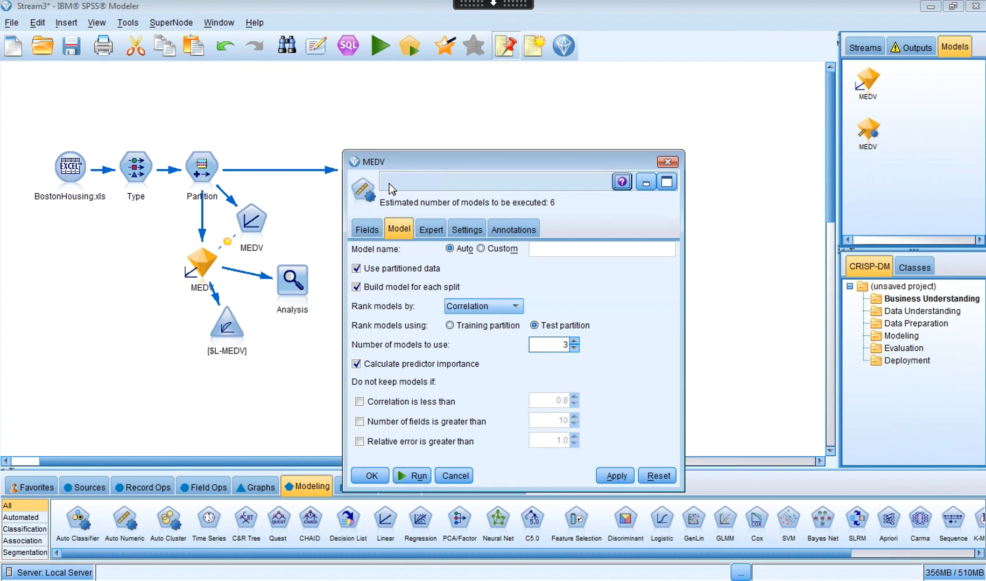
pyautogui.click(455, 165)
pyautogui.moveTo(455, 165); pyautogui.dragTo(453, 81)
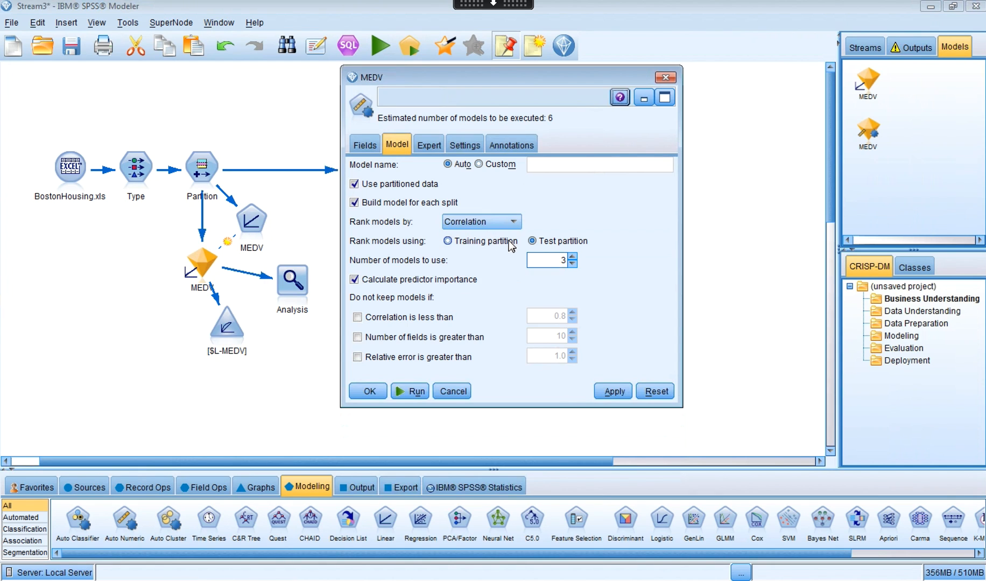
pyautogui.click(427, 146)
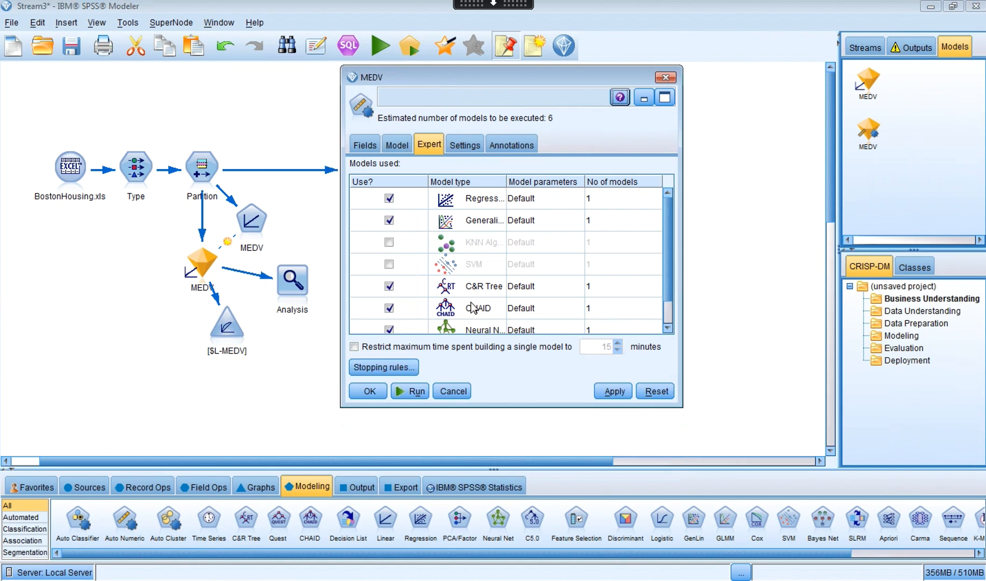
pyautogui.scroll(-1, 472, 308)
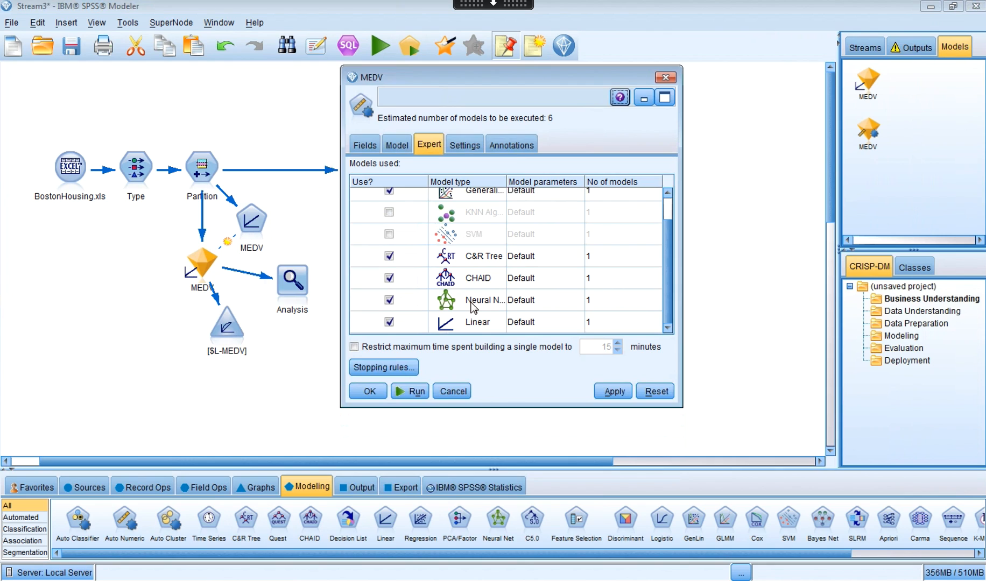
pyautogui.click(388, 212)
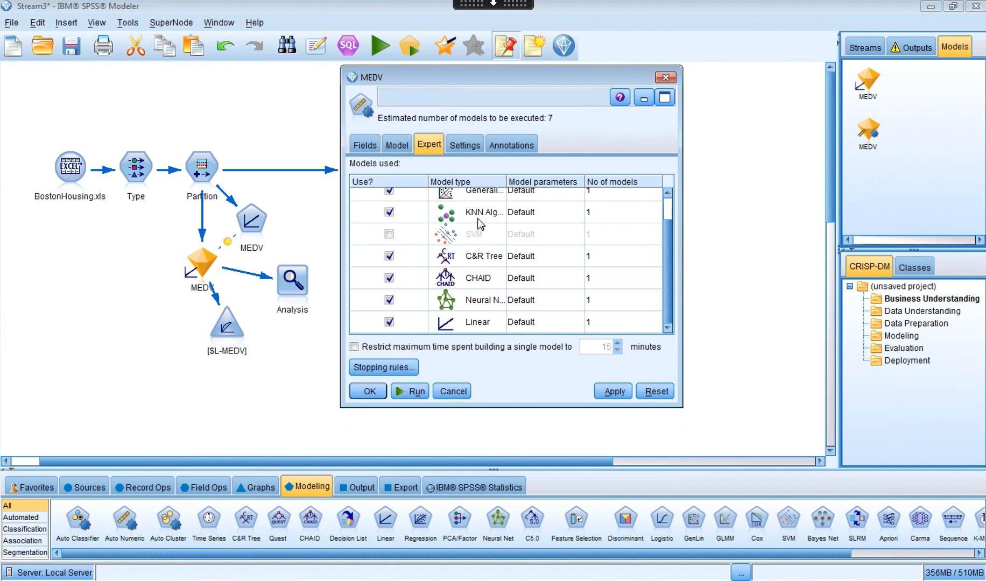
pyautogui.click(388, 235)
pyautogui.scroll(1, 508, 256)
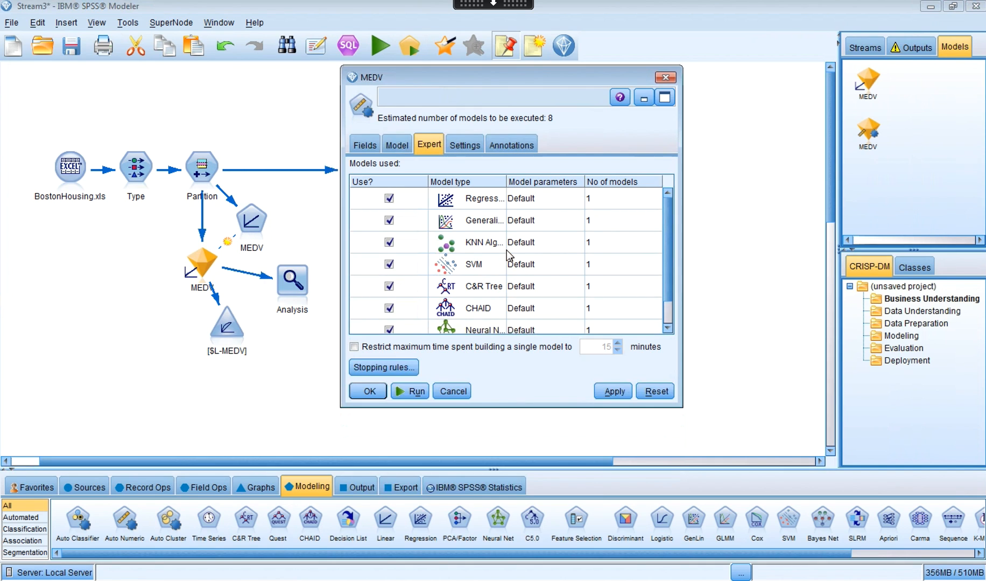
pyautogui.scroll(-1, 509, 255)
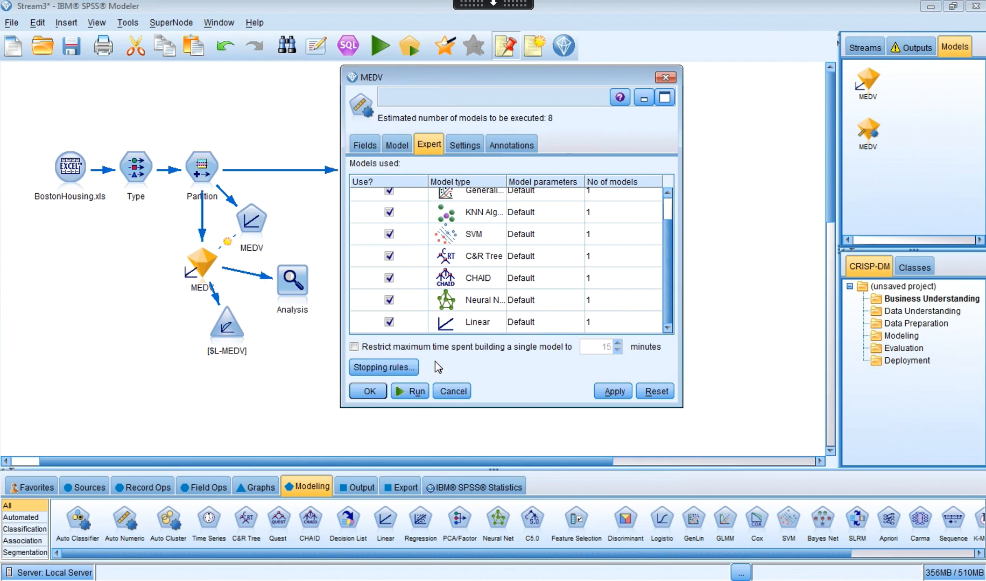
# Review the Auto Numeric node's ranking and field settings, run it, and place the resulting nugget directly below the node
pyautogui.click(396, 146)
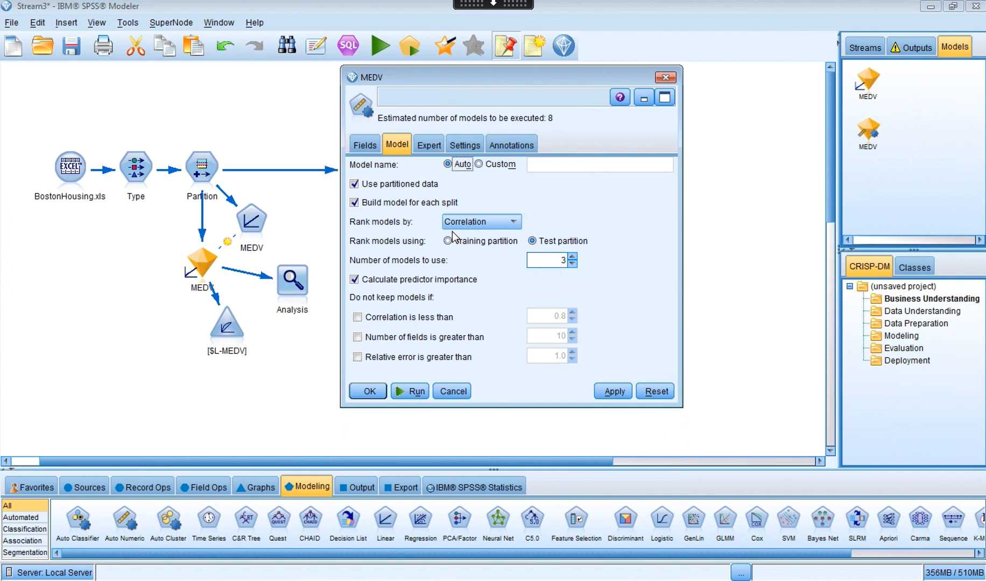
pyautogui.click(365, 145)
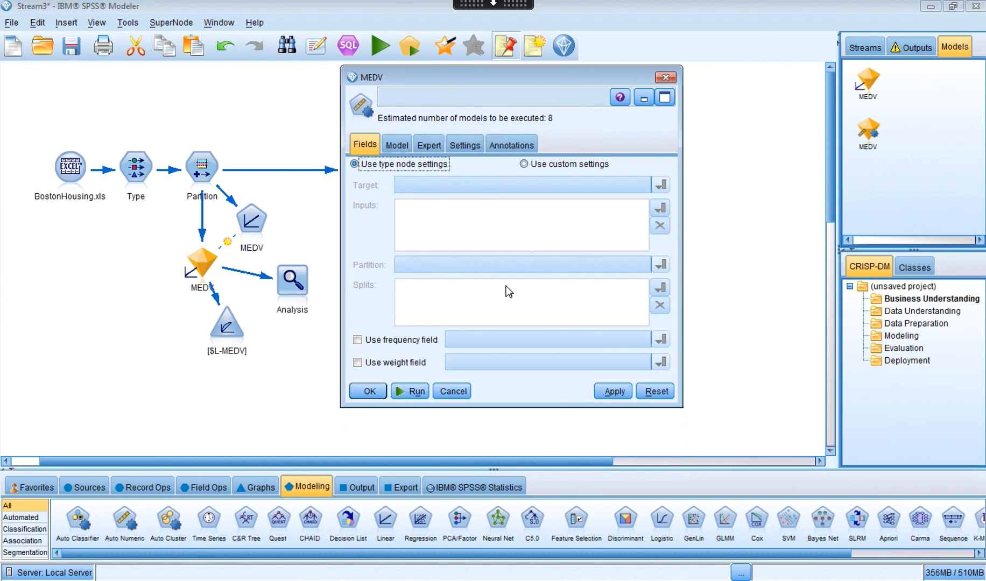
pyautogui.click(413, 391)
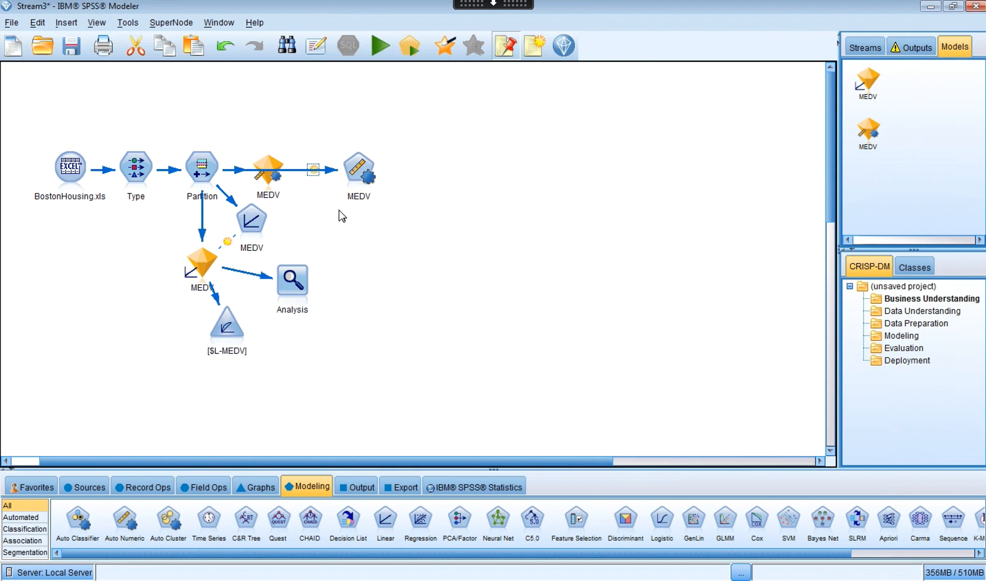
pyautogui.moveTo(268, 169); pyautogui.dragTo(369, 248)
# Open the Auto Numeric nugget, compare its models on the testing set, and examine the Neural Net's predicted-versus-actual MEDV scatterplot
pyautogui.doubleClick(370, 248)
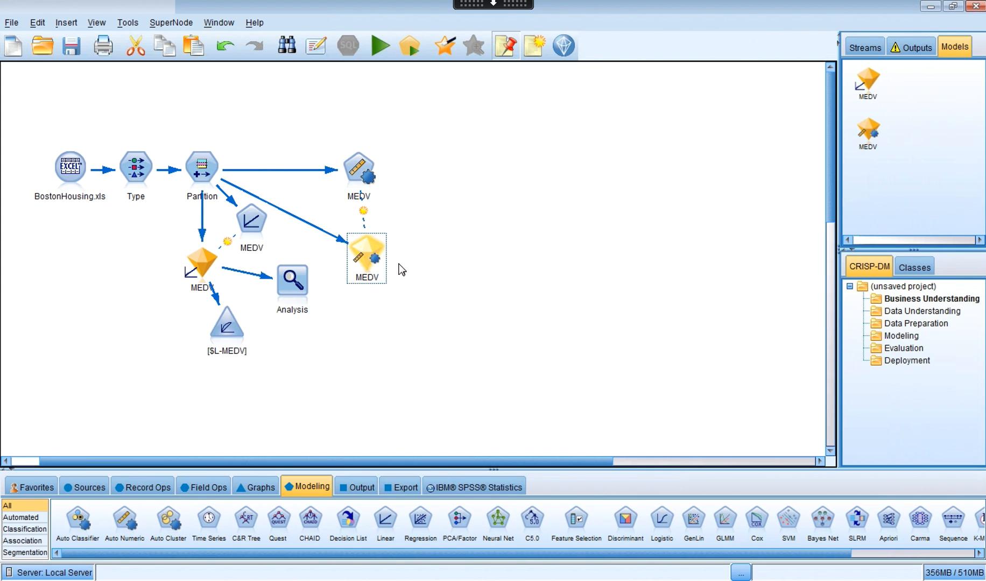
pyautogui.moveTo(478, 246); pyautogui.dragTo(523, 90)
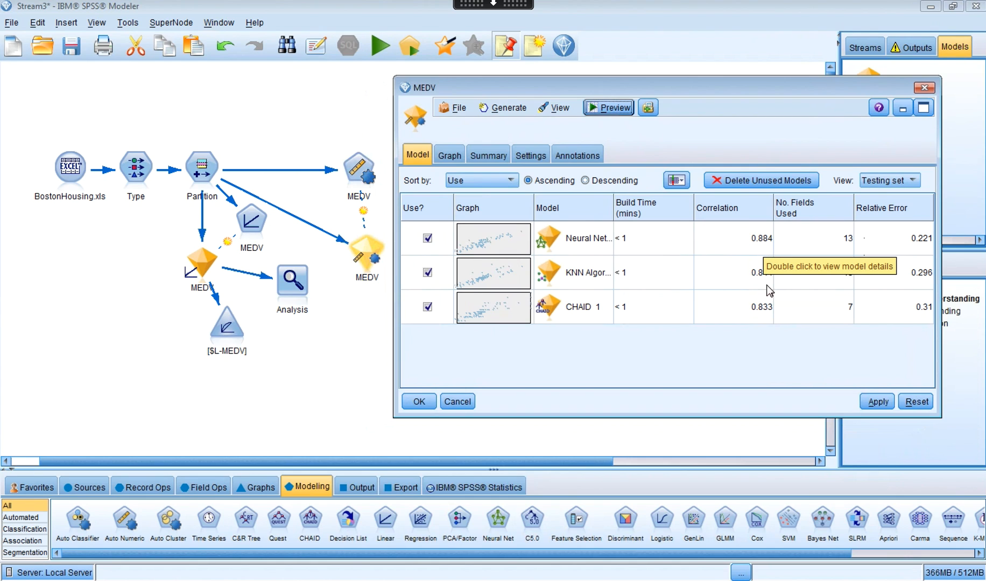
pyautogui.click(746, 357)
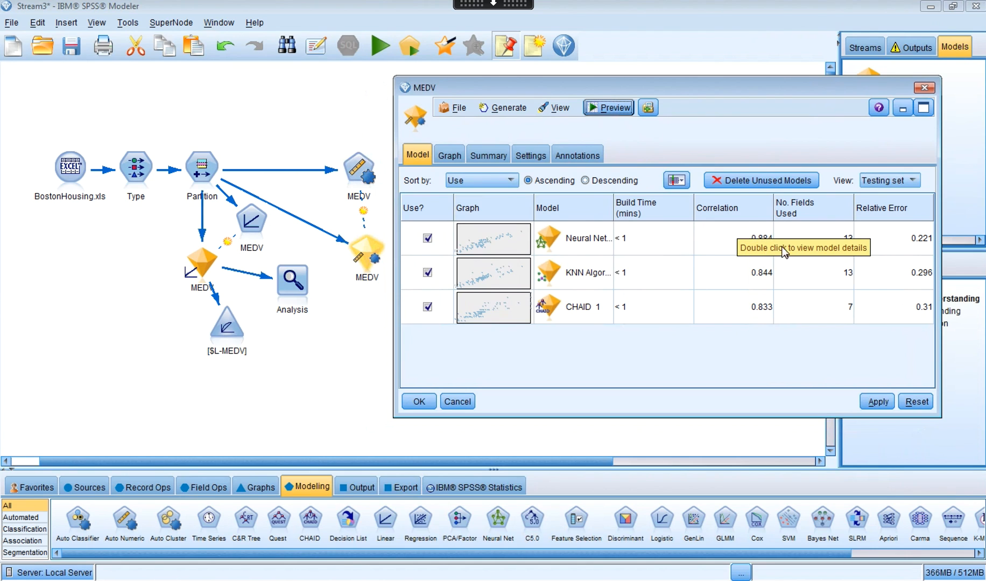
pyautogui.click(803, 356)
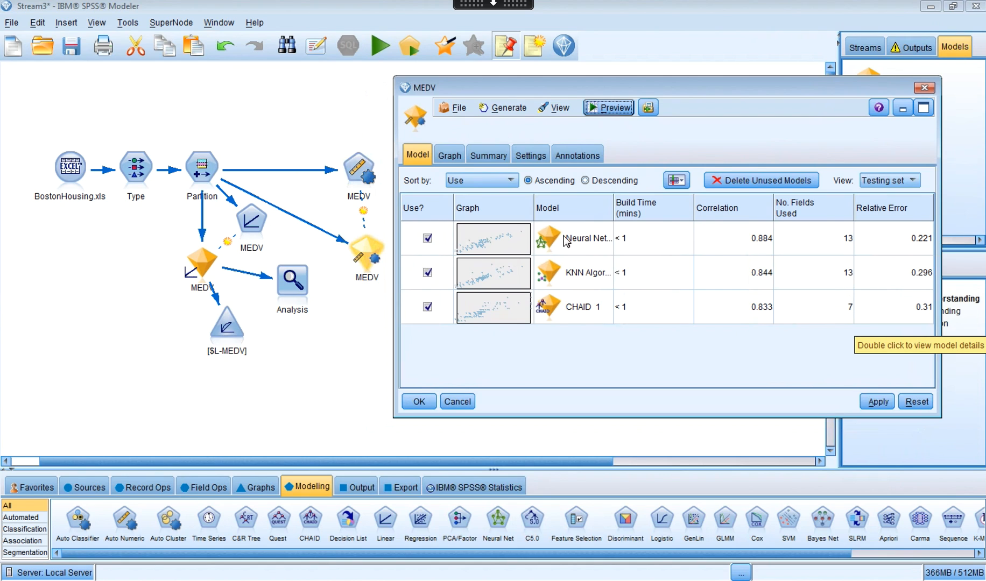
pyautogui.doubleClick(491, 239)
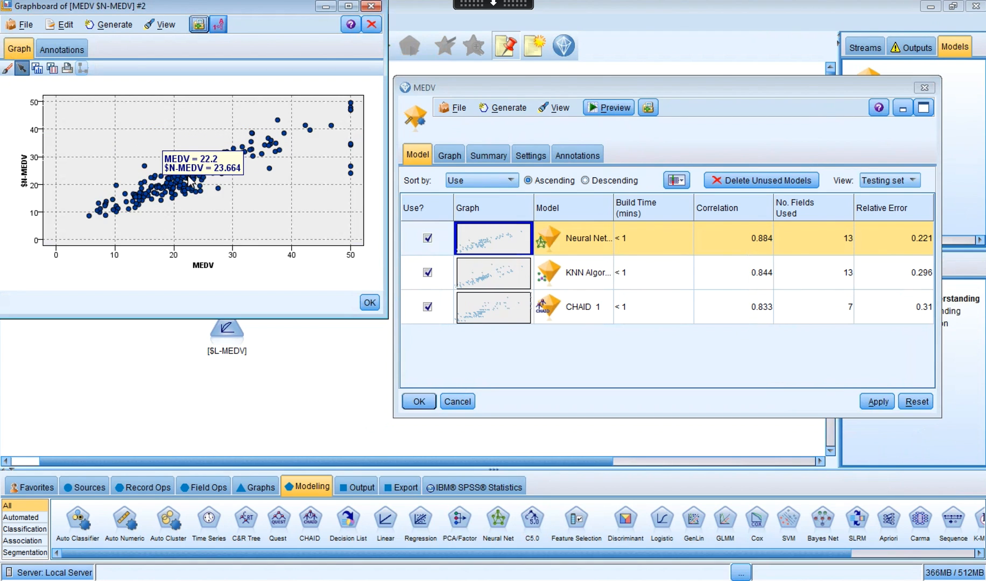
pyautogui.moveTo(141, 201)
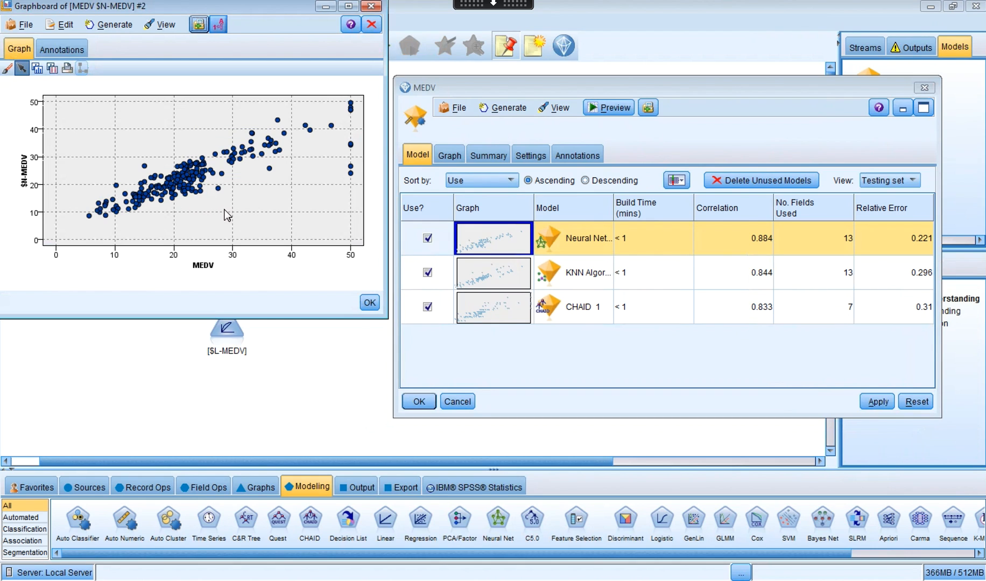
pyautogui.click(373, 9)
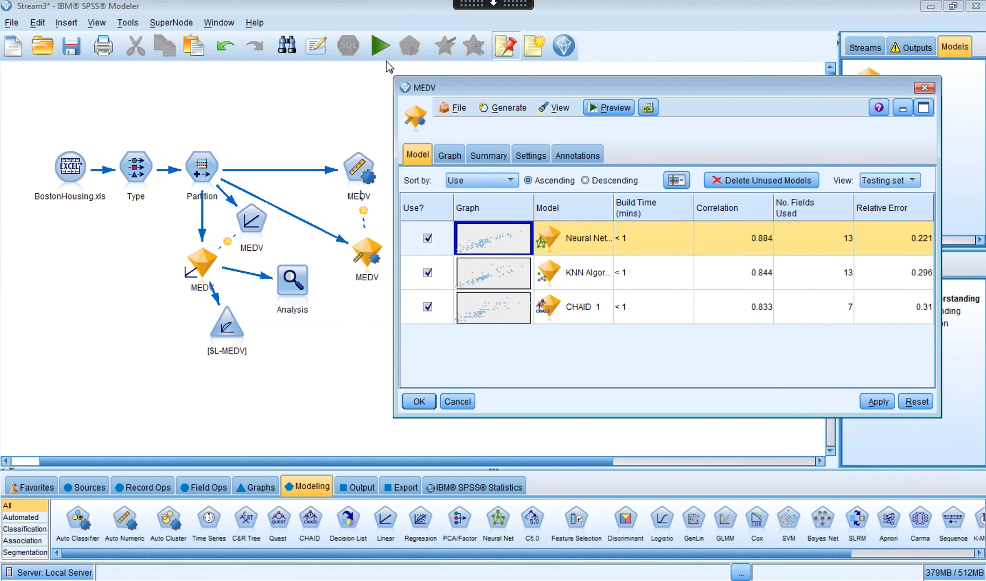
# Examine the ensemble's binned scatterplot and the predictor importance chart in the enlarged nugget window
pyautogui.click(446, 157)
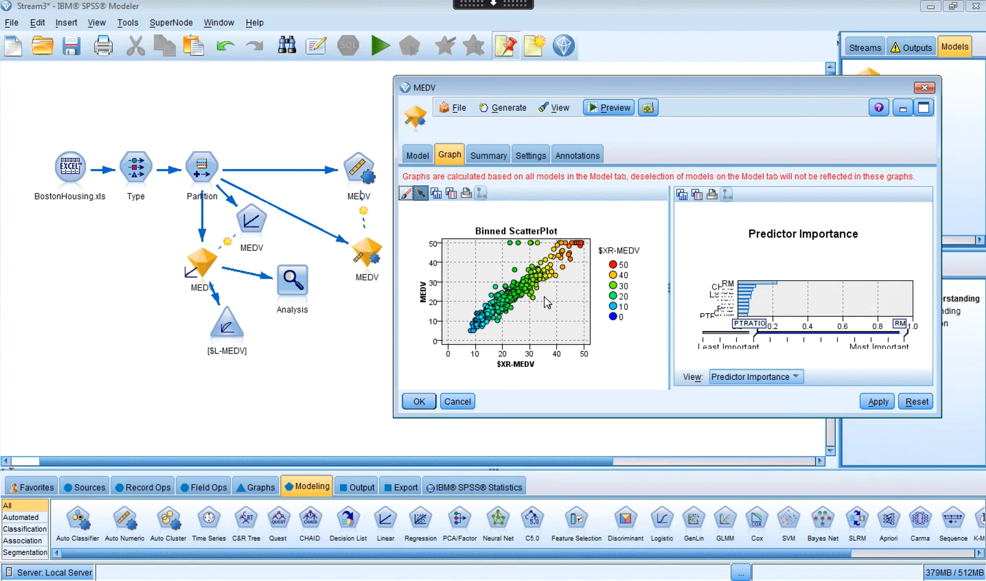
pyautogui.click(923, 108)
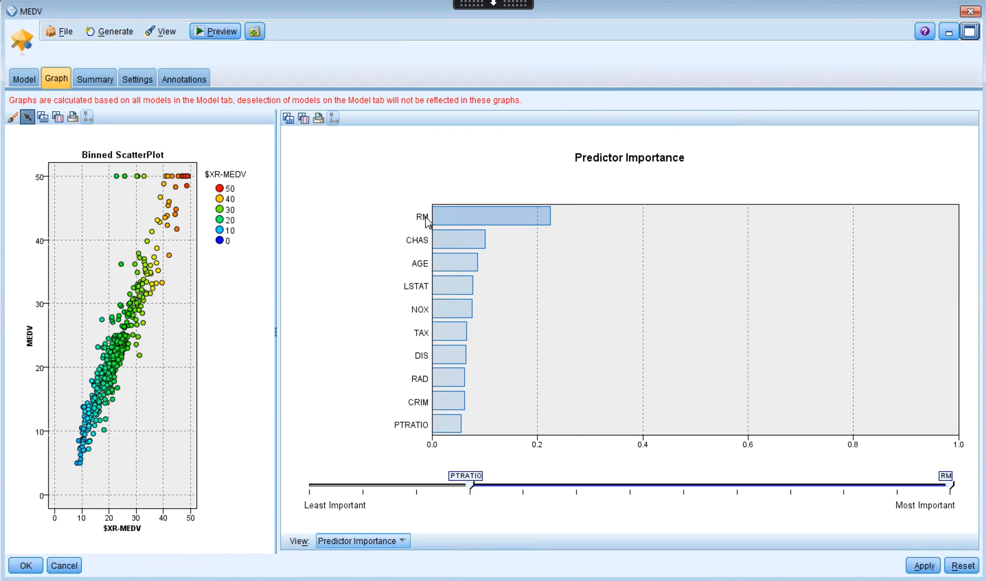
pyautogui.moveTo(488, 221)
pyautogui.moveTo(440, 244)
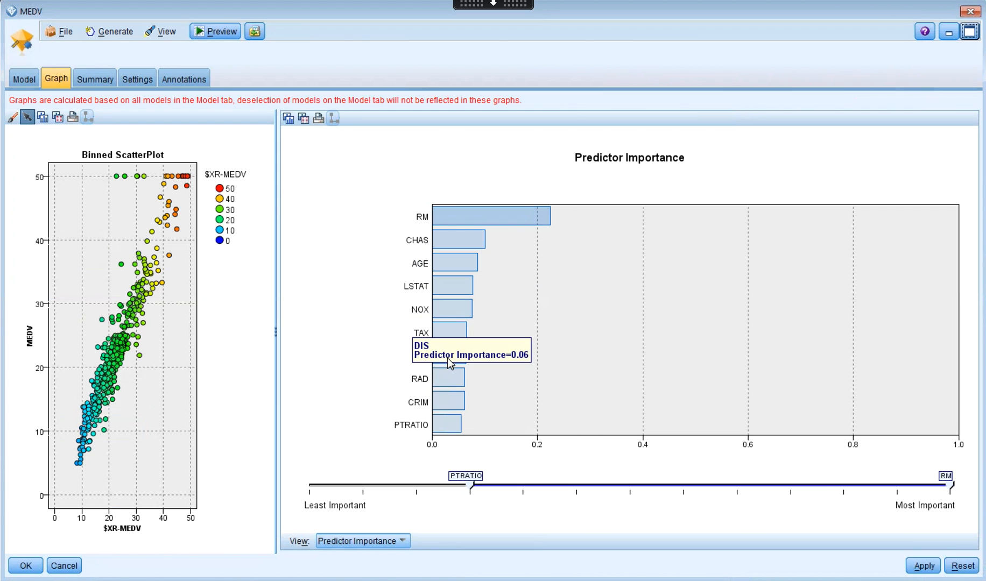
pyautogui.moveTo(451, 218)
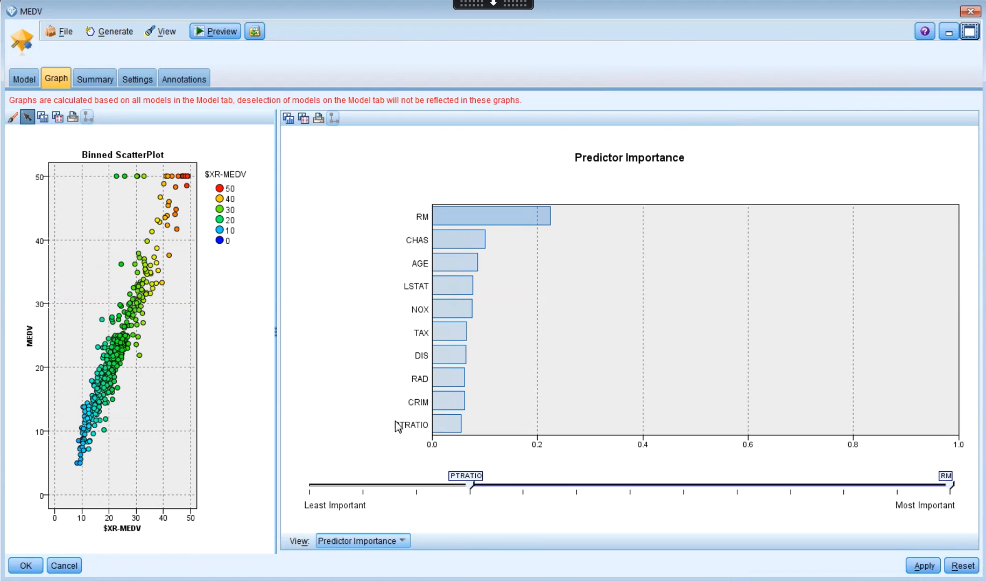
pyautogui.moveTo(410, 421)
pyautogui.moveTo(433, 388)
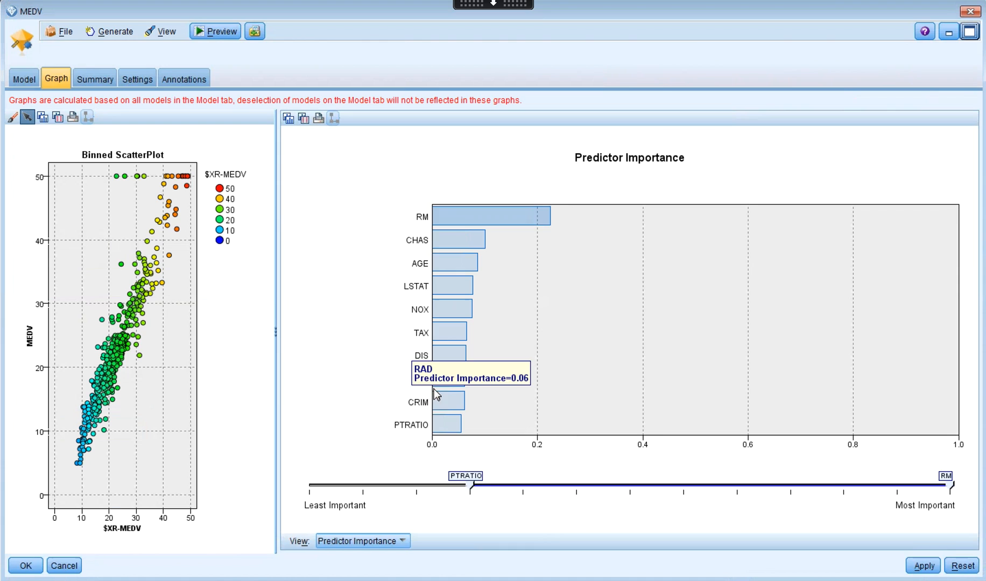
pyautogui.moveTo(433, 432)
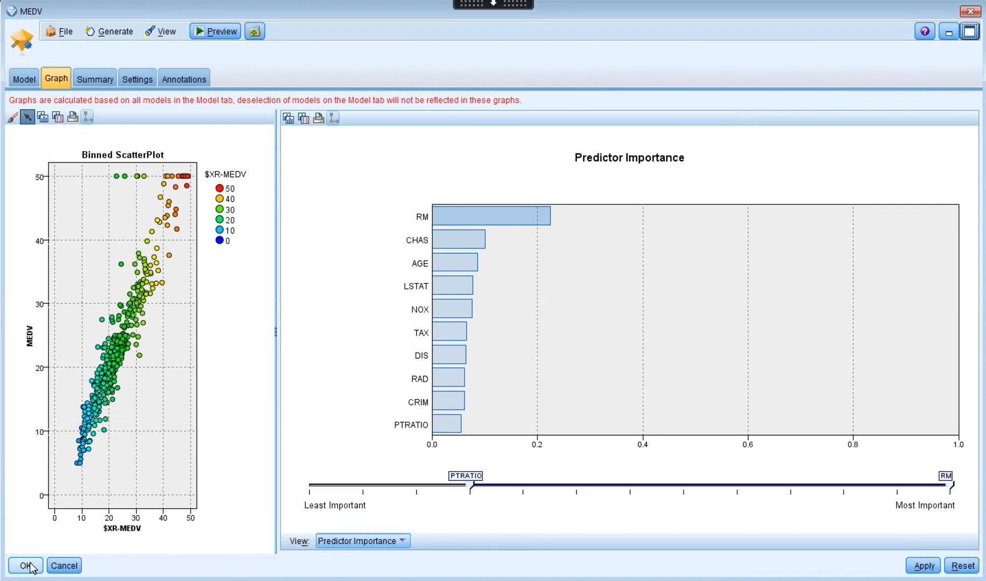
# Examine the KNN Algorithm model's predicted-versus-actual MEDV scatterplot, and close the Auto Numeric nugget
pyautogui.click(25, 80)
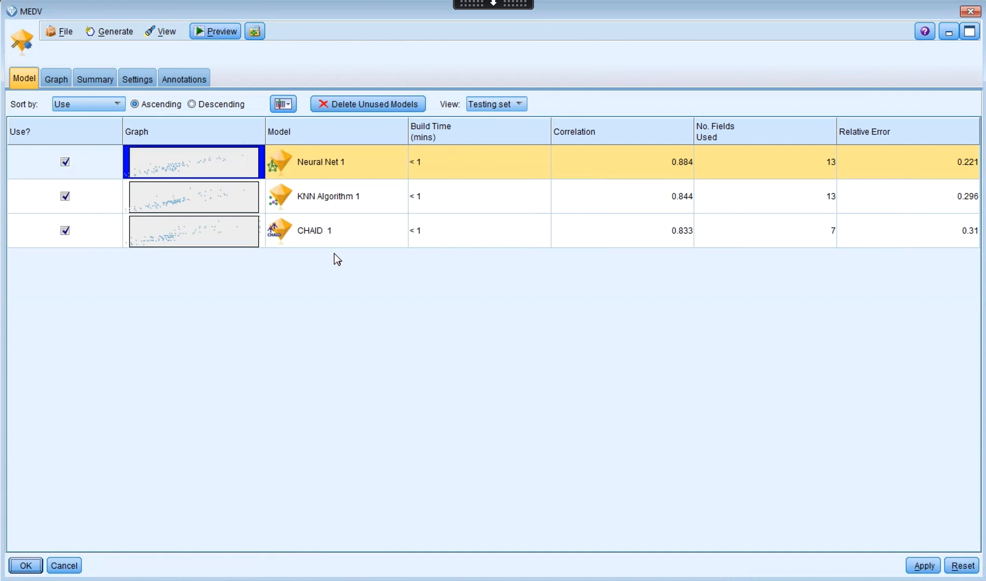
pyautogui.doubleClick(217, 202)
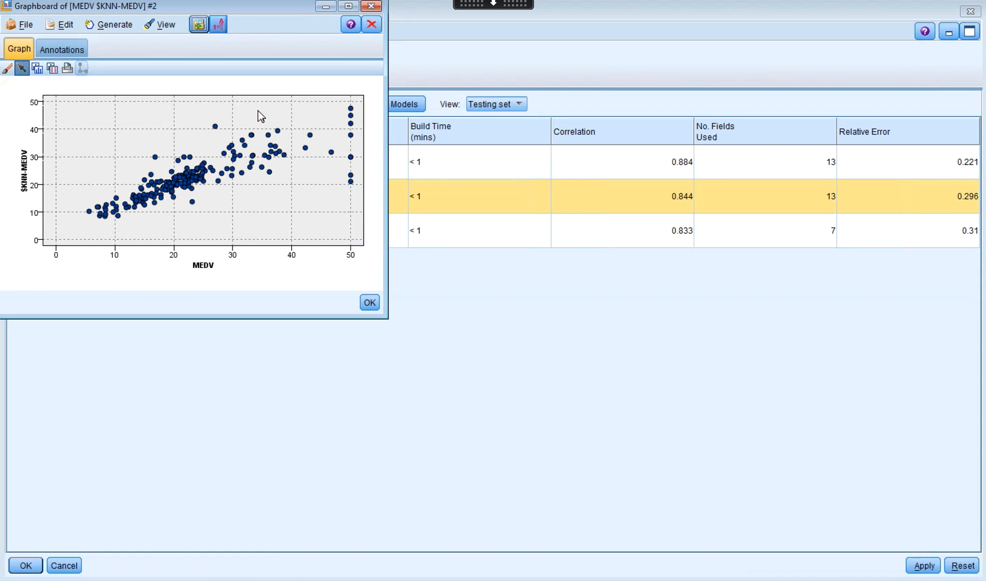
pyautogui.moveTo(279, 133)
pyautogui.click(372, 7)
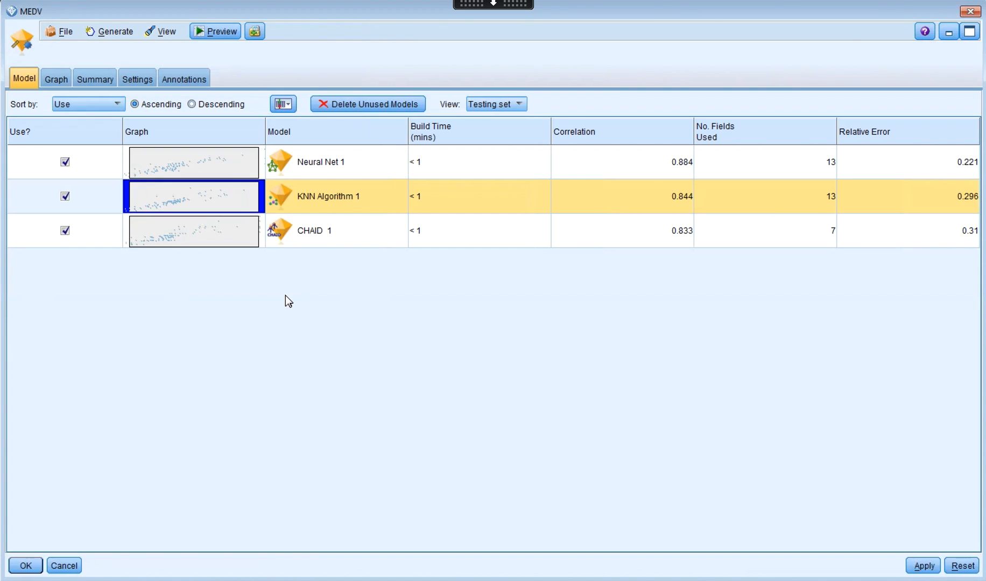
pyautogui.click(25, 566)
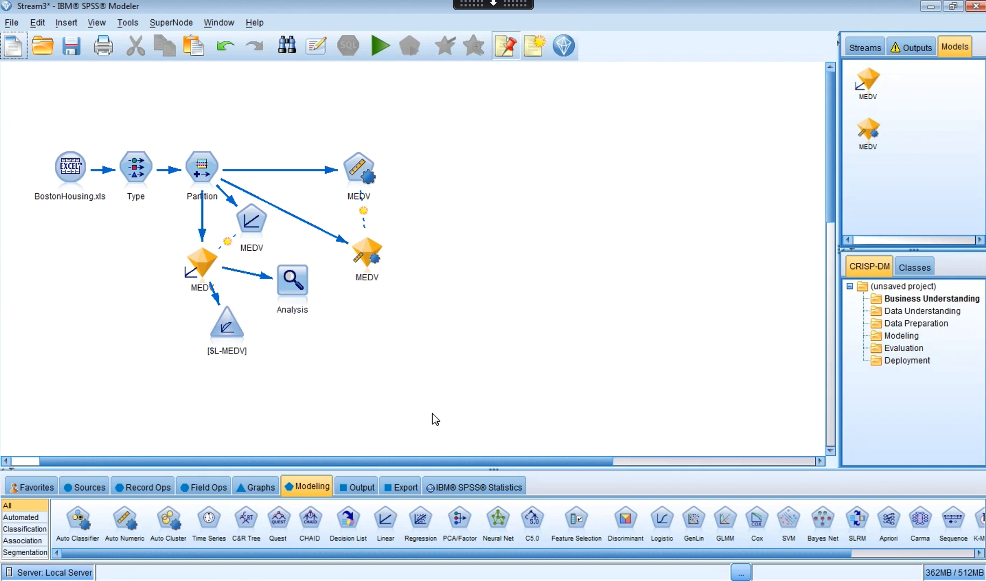
# Attach an Analysis output node to the Auto Numeric nugget and check its settings without altering them
pyautogui.click(362, 487)
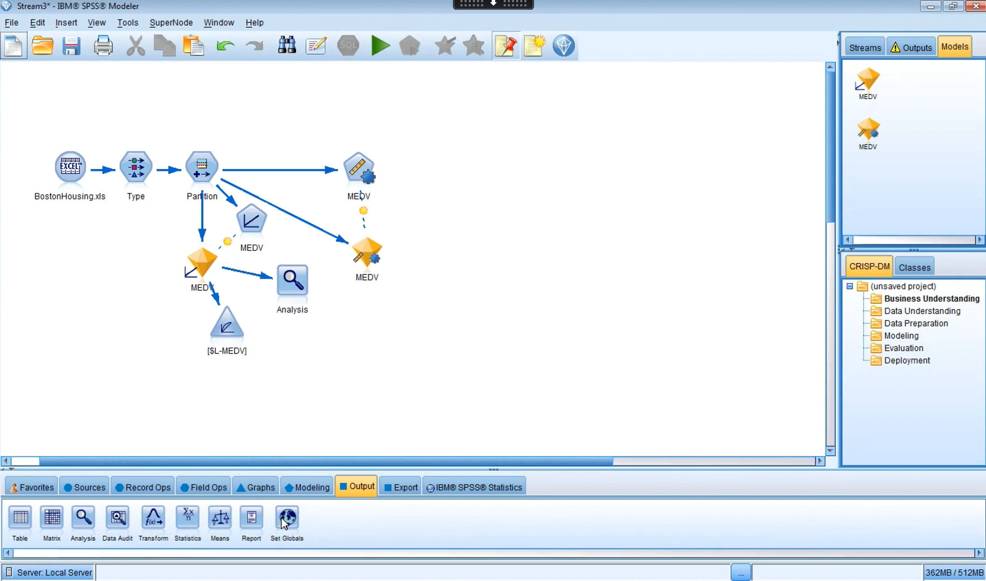
pyautogui.doubleClick(86, 522)
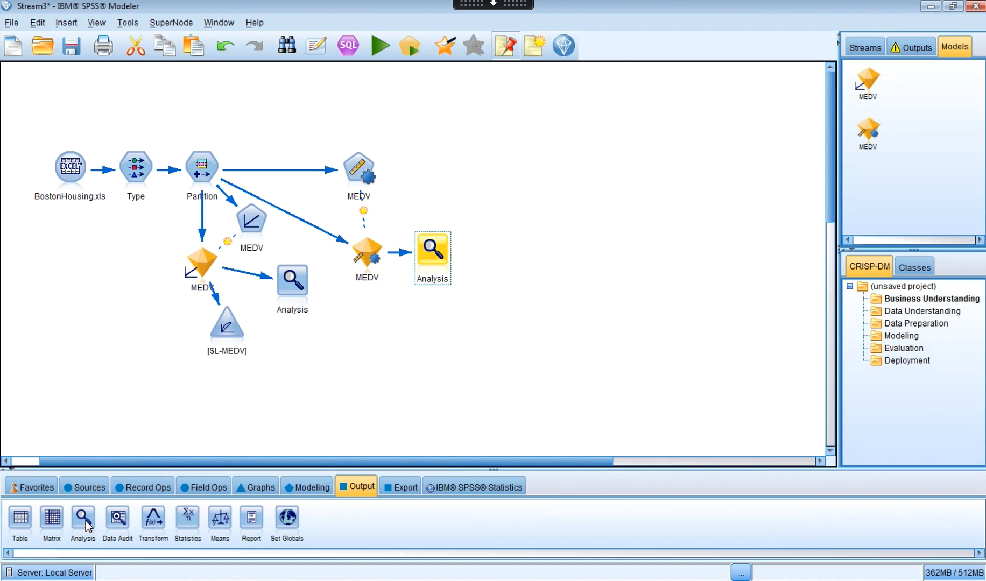
pyautogui.doubleClick(435, 258)
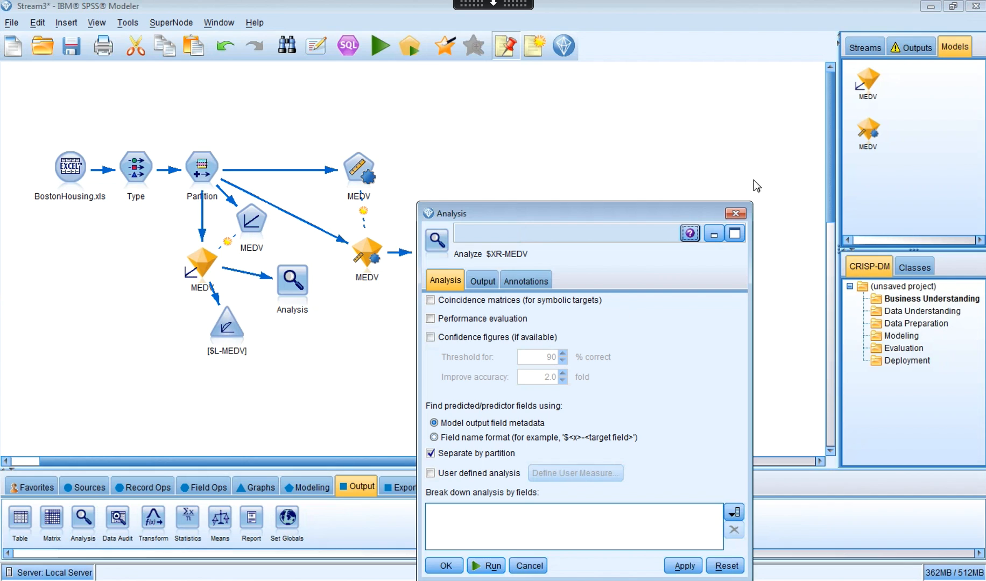
pyautogui.click(736, 214)
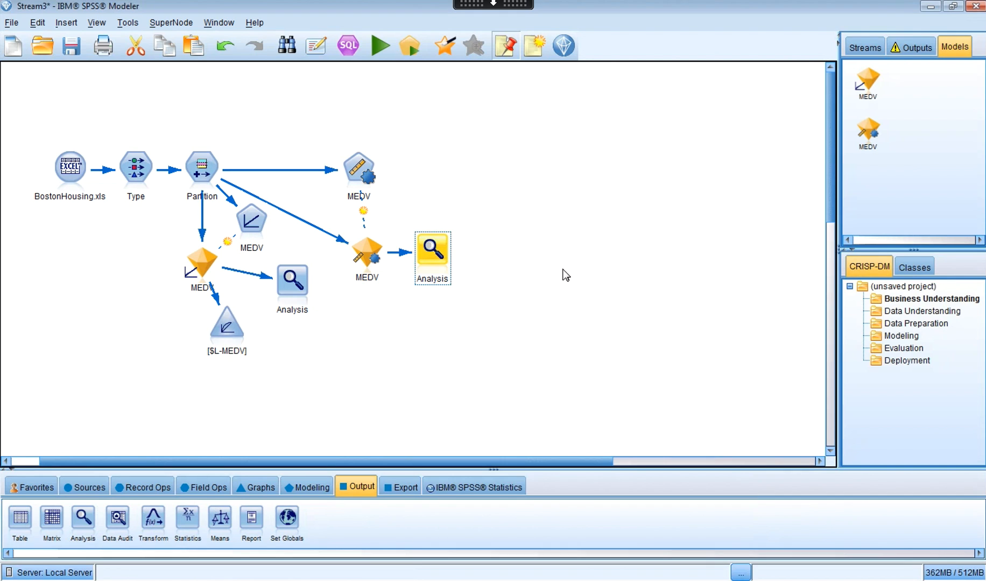
# Keep only Neural Net 1 in use in the Auto Numeric nugget, excluding KNN Algorithm 1 and CHAID 1
pyautogui.doubleClick(367, 253)
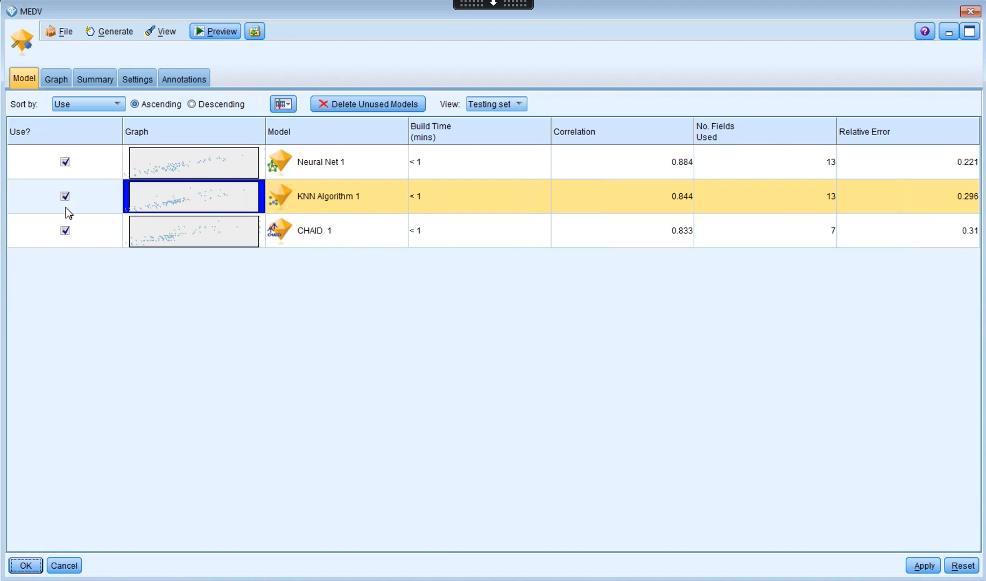
pyautogui.click(66, 162)
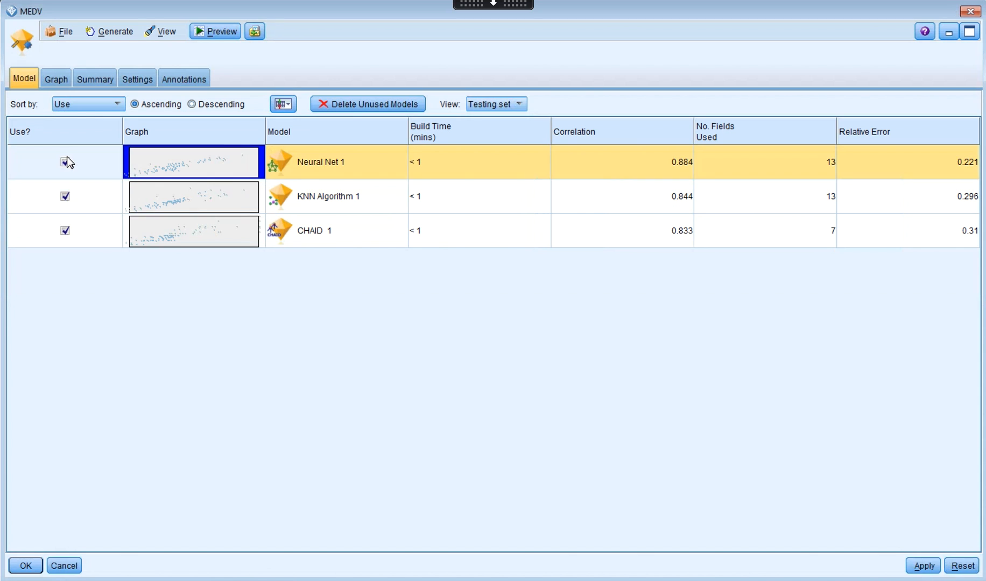
pyautogui.click(67, 164)
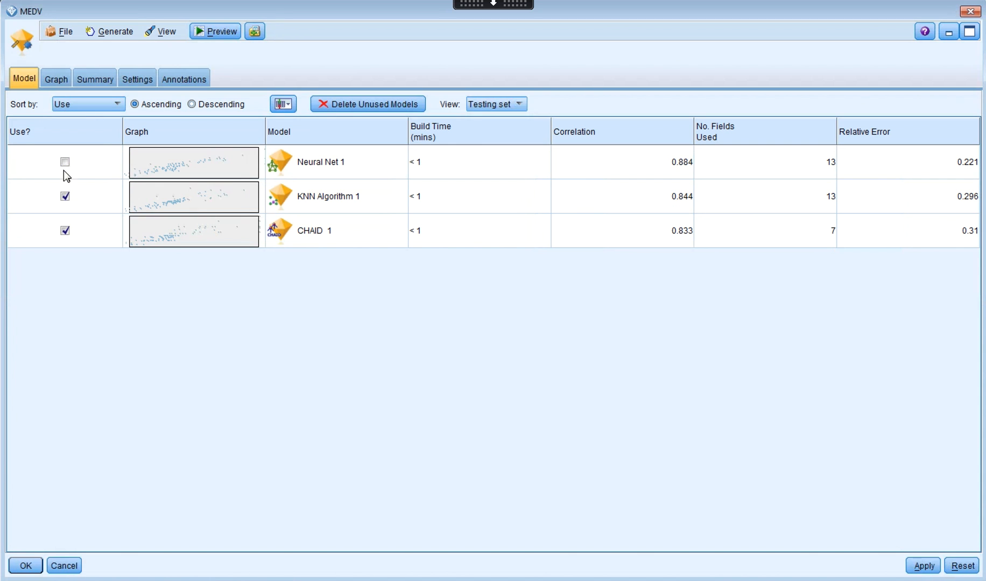
pyautogui.click(64, 162)
pyautogui.click(64, 197)
pyautogui.click(64, 230)
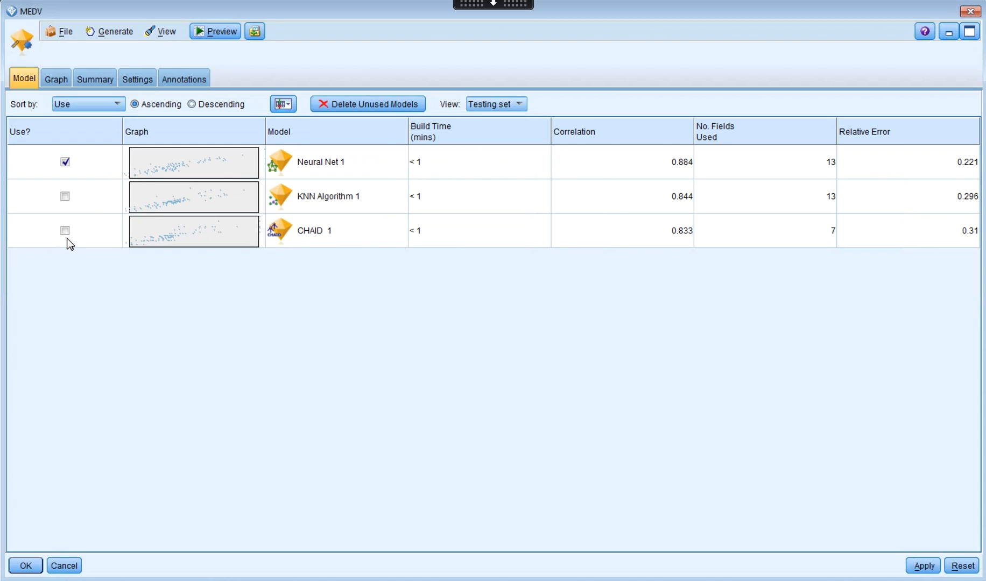
# Permanently delete the unused KNN Algorithm 1 and CHAID 1 models from the Auto Numeric nugget and accept the change
pyautogui.click(365, 105)
pyautogui.click(476, 316)
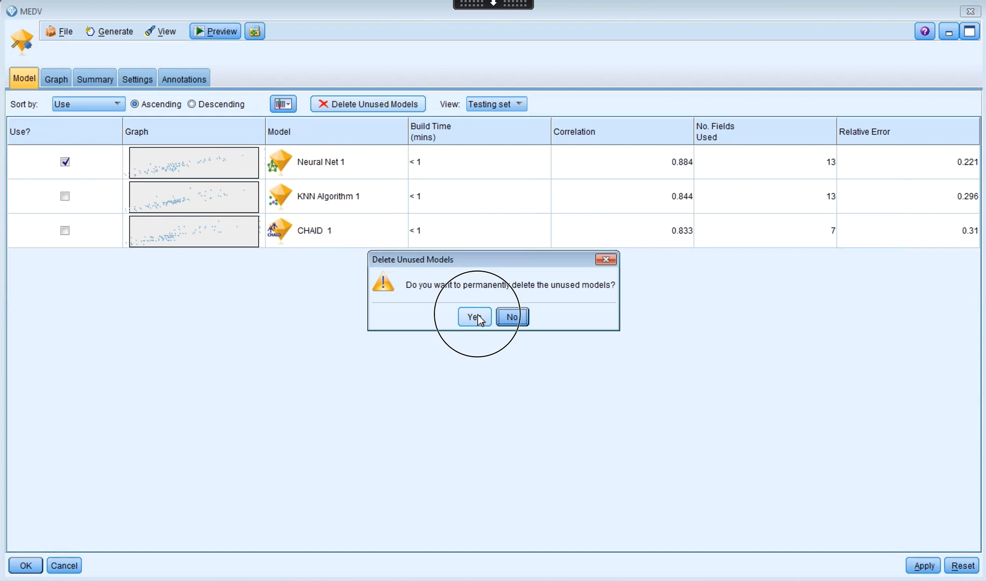
pyautogui.click(29, 565)
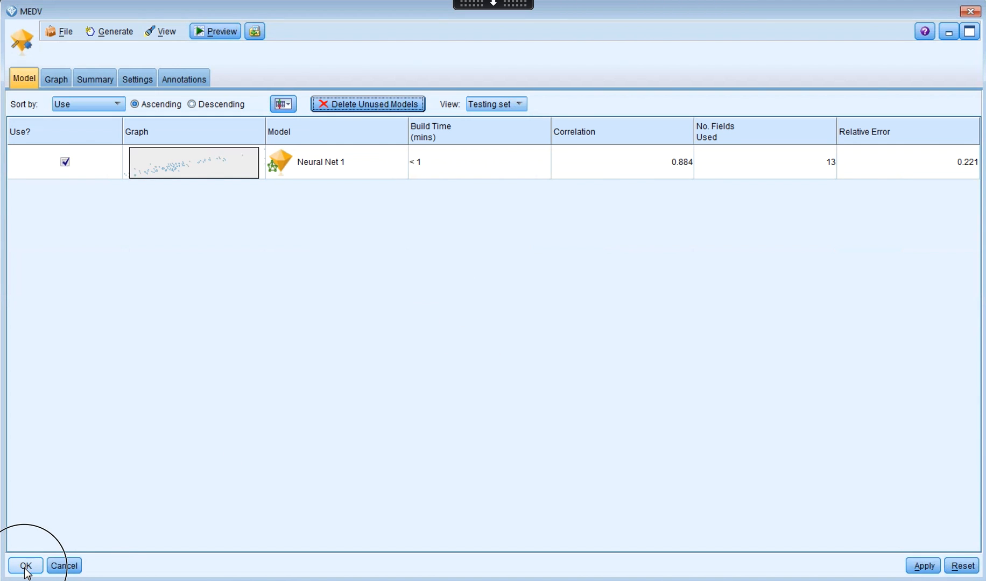
# Run the Analysis node on the Auto Numeric nugget, separated by partition, and examine the $XR-MEDV error and correlation statistics
pyautogui.doubleClick(425, 251)
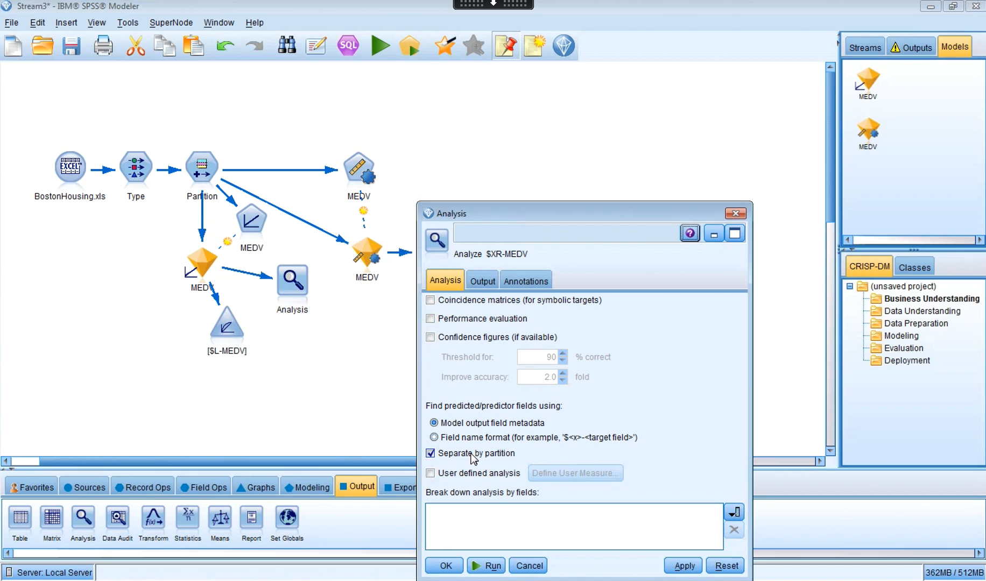
pyautogui.click(487, 566)
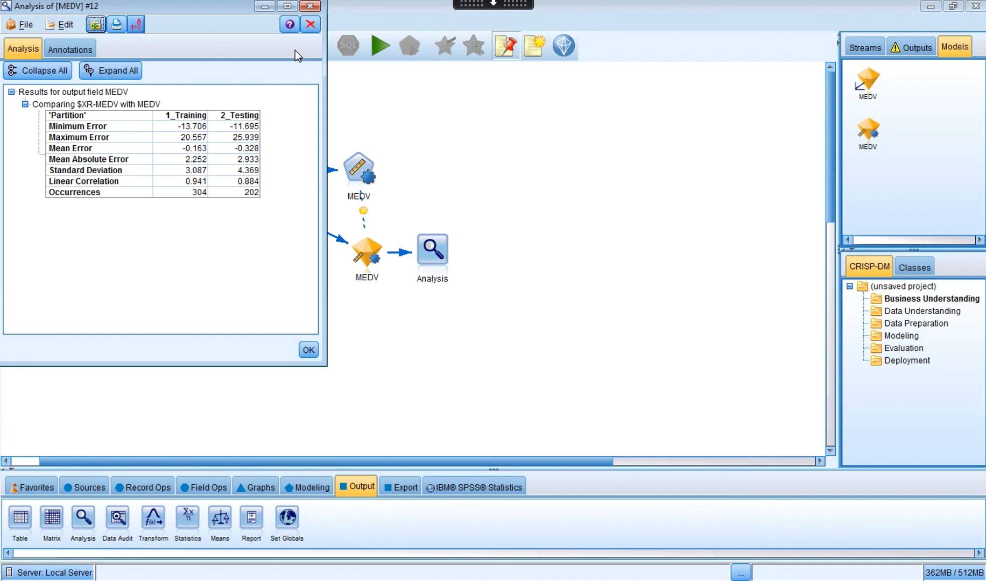
pyautogui.moveTo(211, 18); pyautogui.dragTo(681, 73)
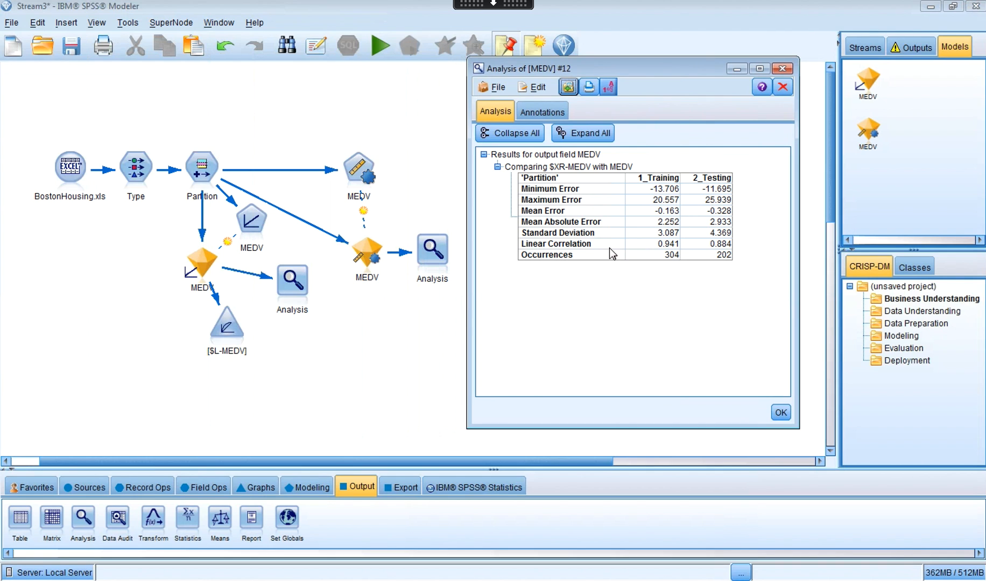
# Run the Linear nugget's Analysis node to review the $L-MEDV statistics for both partitions, and close the output
pyautogui.doubleClick(297, 283)
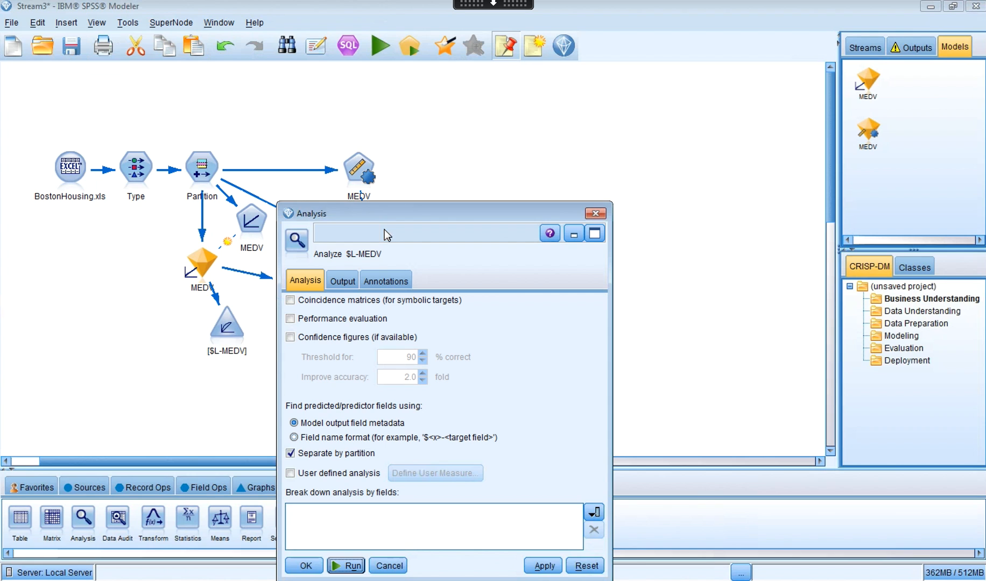
pyautogui.moveTo(377, 212); pyautogui.dragTo(338, 143)
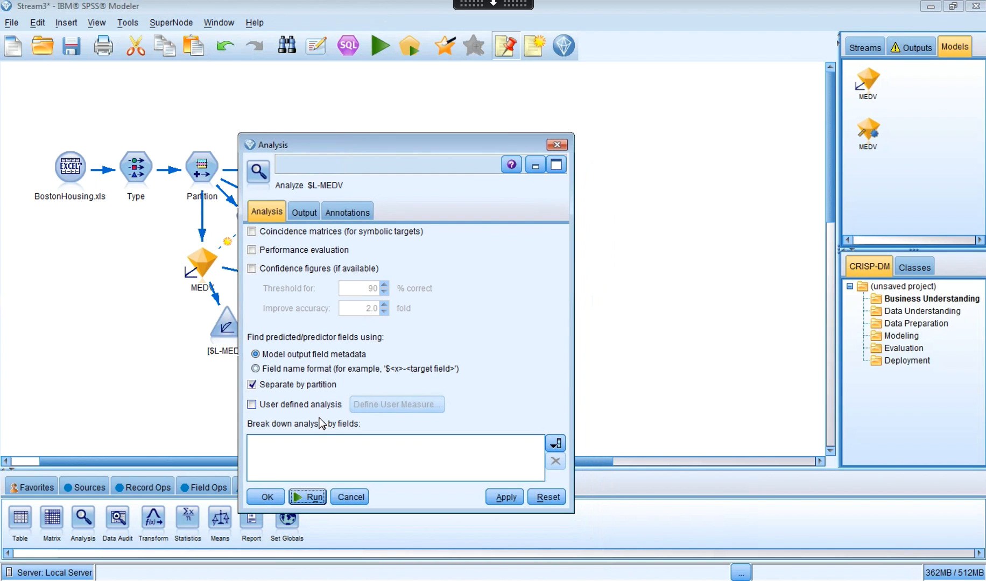
pyautogui.click(307, 496)
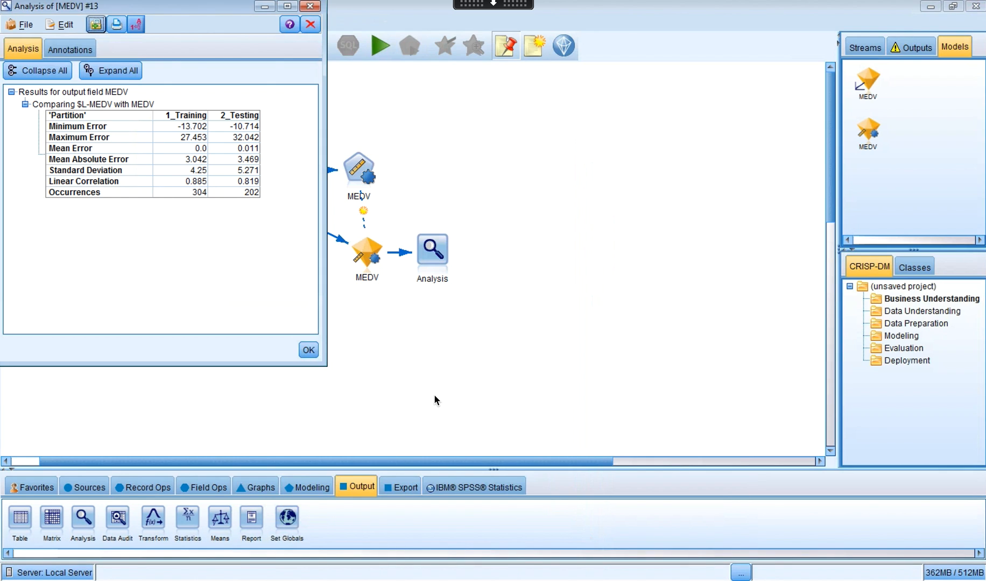
pyautogui.moveTo(552, 559)
pyautogui.moveTo(178, 15); pyautogui.dragTo(179, 34)
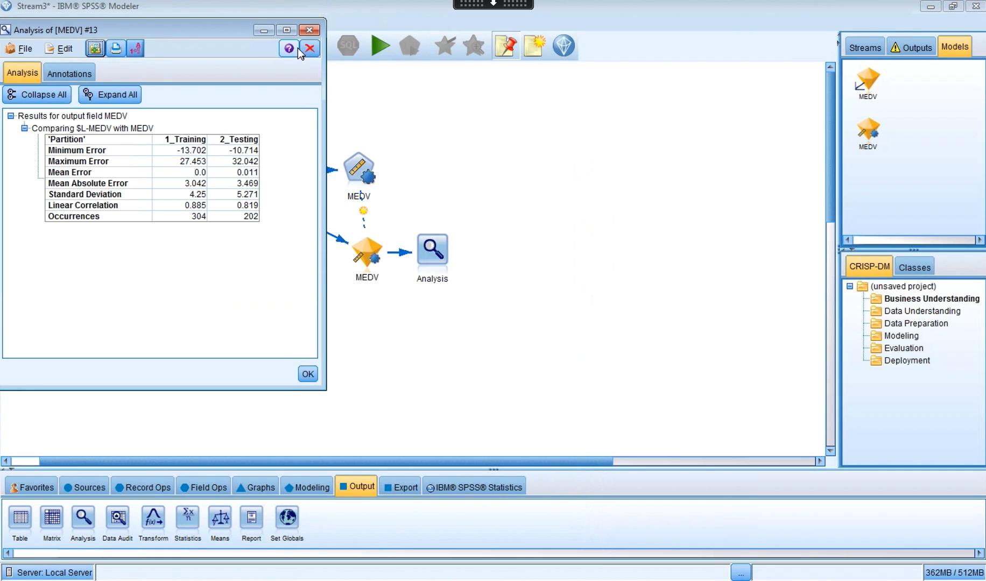
pyautogui.click(312, 31)
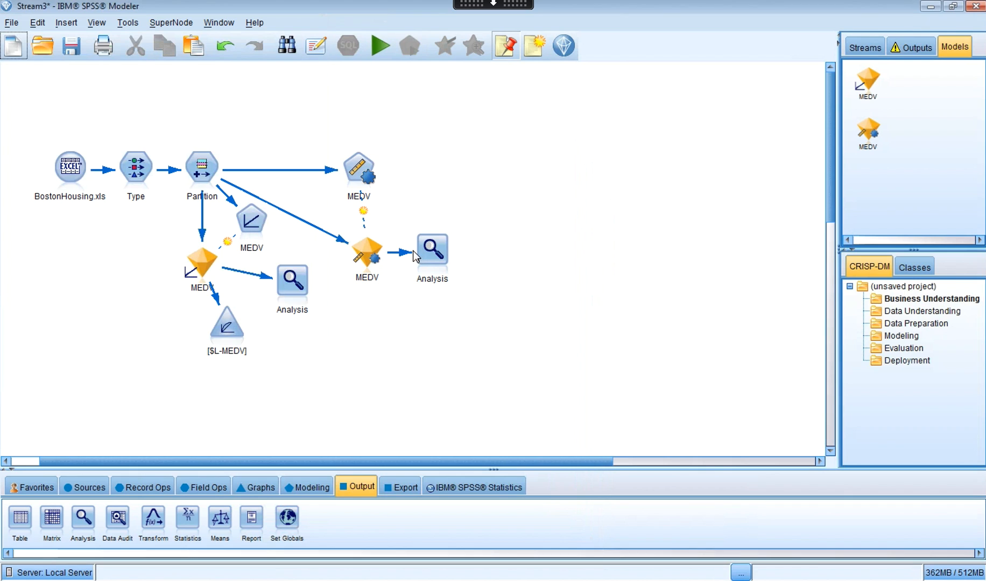
# Rerun the Auto Numeric nugget's Analysis node to compare $XR-MEDV statistics with the Linear model's, and close the output
pyautogui.doubleClick(429, 258)
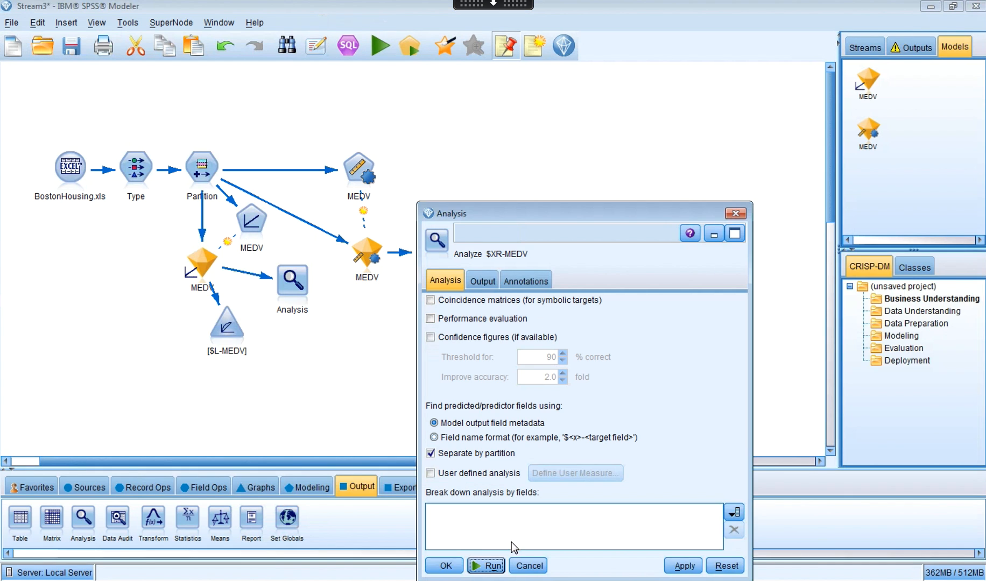
pyautogui.click(486, 565)
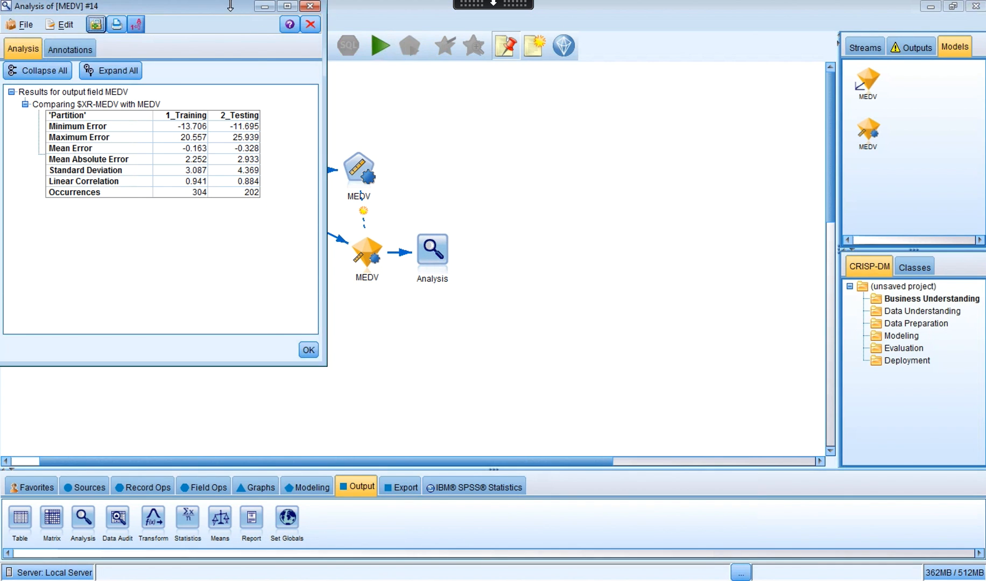
pyautogui.moveTo(226, 9); pyautogui.dragTo(611, 99)
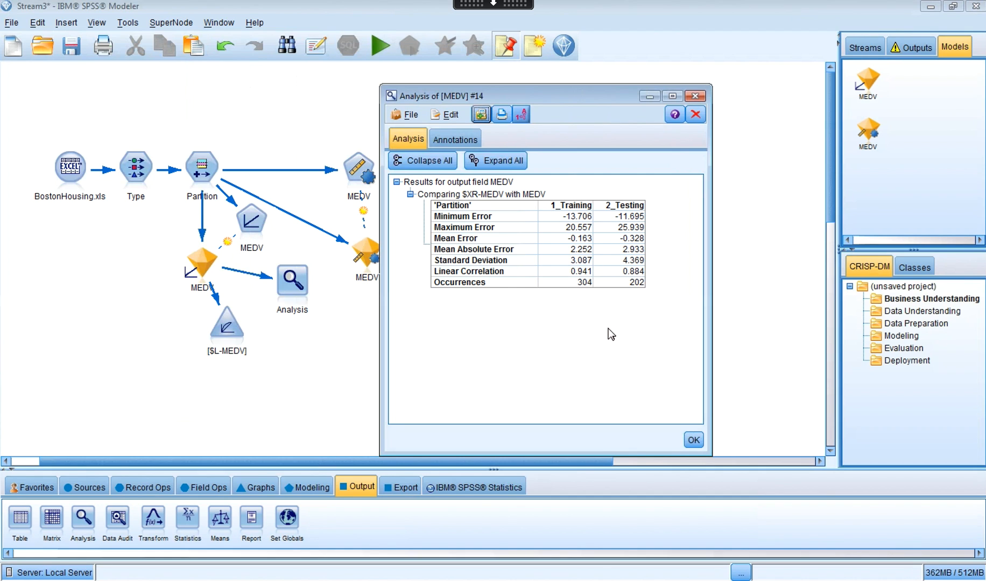
pyautogui.click(693, 440)
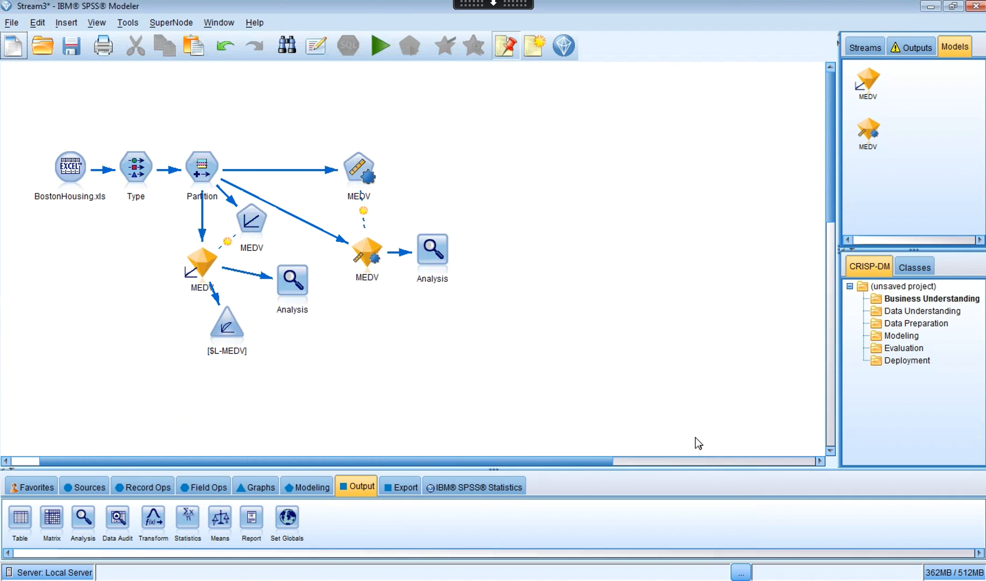
# Reposition the [$L-MEDV] evaluation graph node directly beneath the Linear model nugget on the stream canvas
pyautogui.click(226, 325)
pyautogui.moveTo(226, 326); pyautogui.dragTo(201, 336)
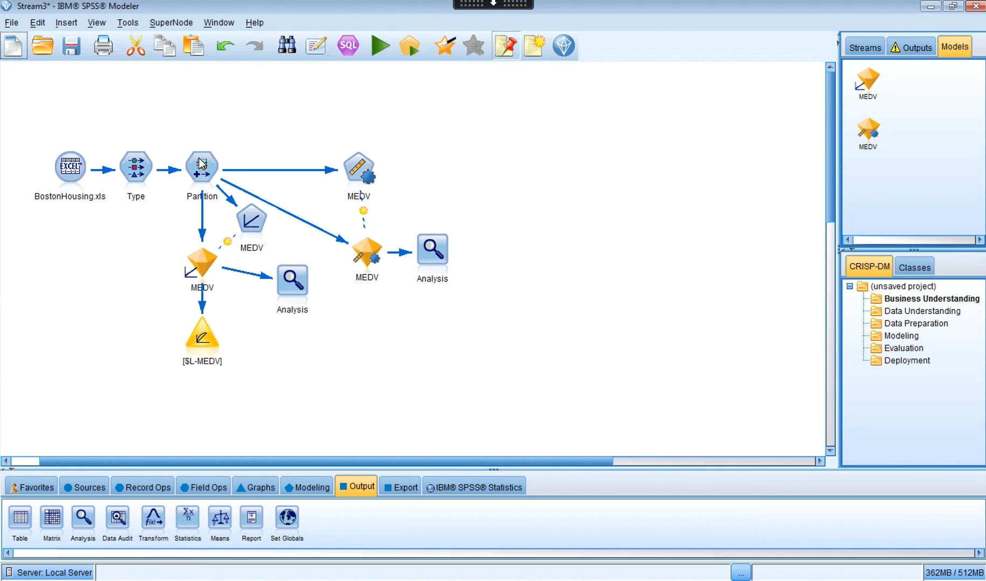